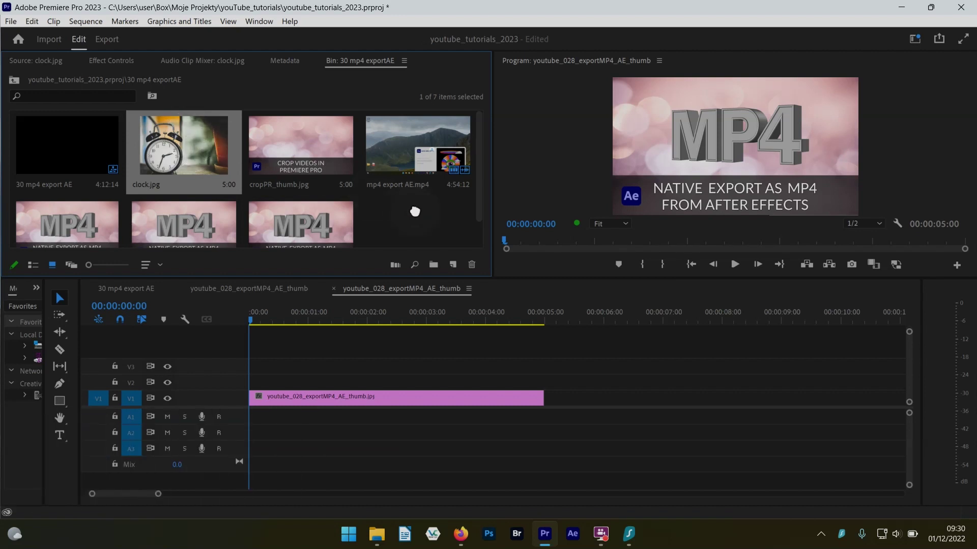
Create a new sequence from clock.jpg and give the bin and preview more room
scroll(432, 244, down, 1)
drag(455, 269, 454, 265)
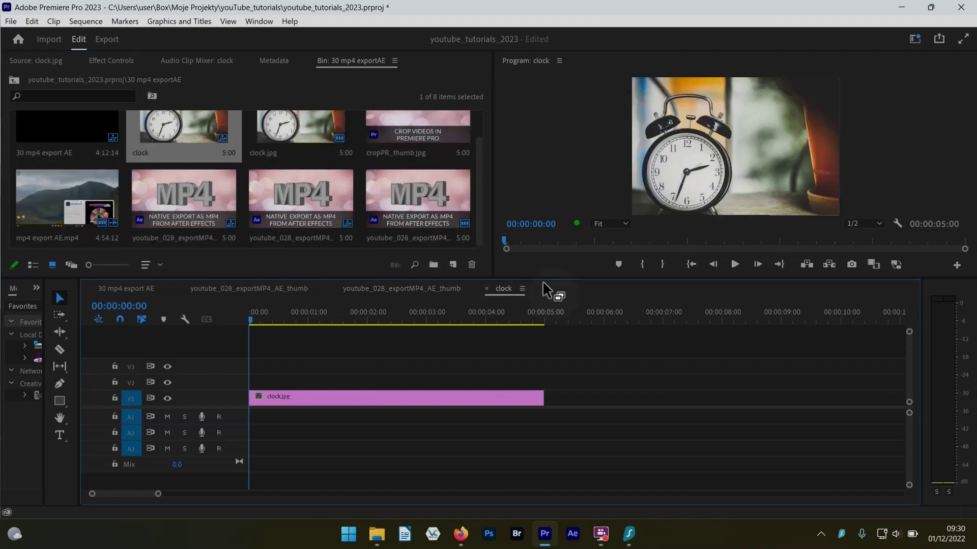
drag(542, 277, 537, 306)
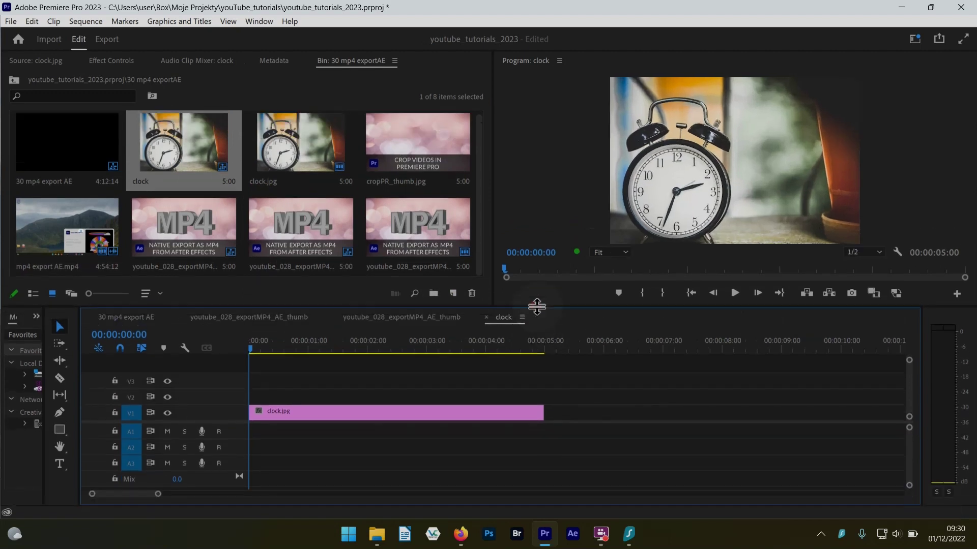
Place a text box on the clock photo reading 'Coffee Time'
click(60, 464)
click(761, 185)
click(759, 174)
text(Coffee Time)
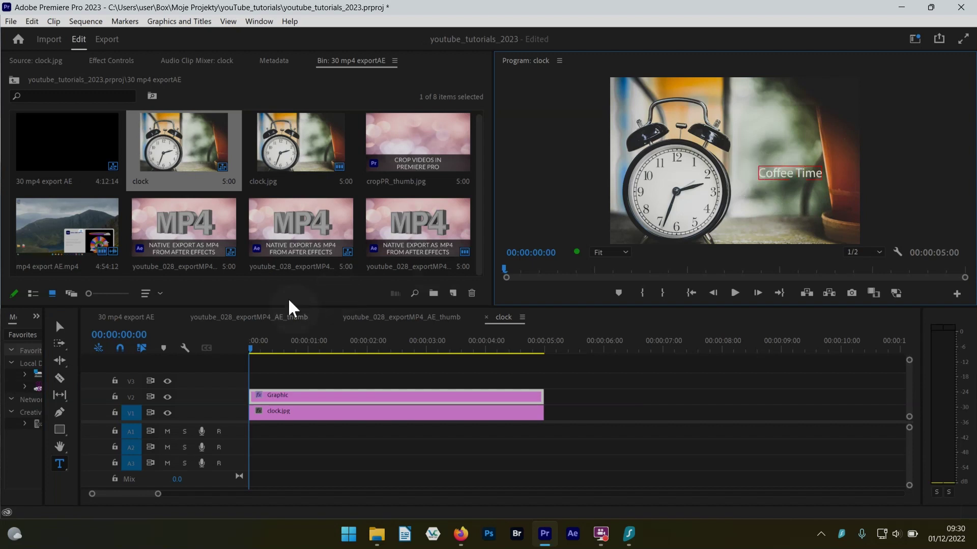
Set the Coffee Time title to All Caps in Effect Controls
click(60, 326)
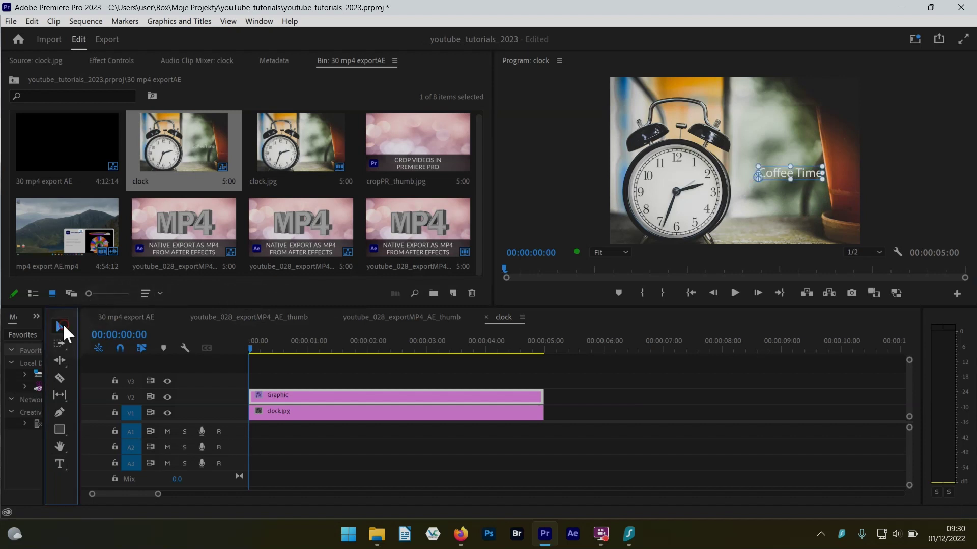
click(111, 61)
click(8, 125)
click(75, 242)
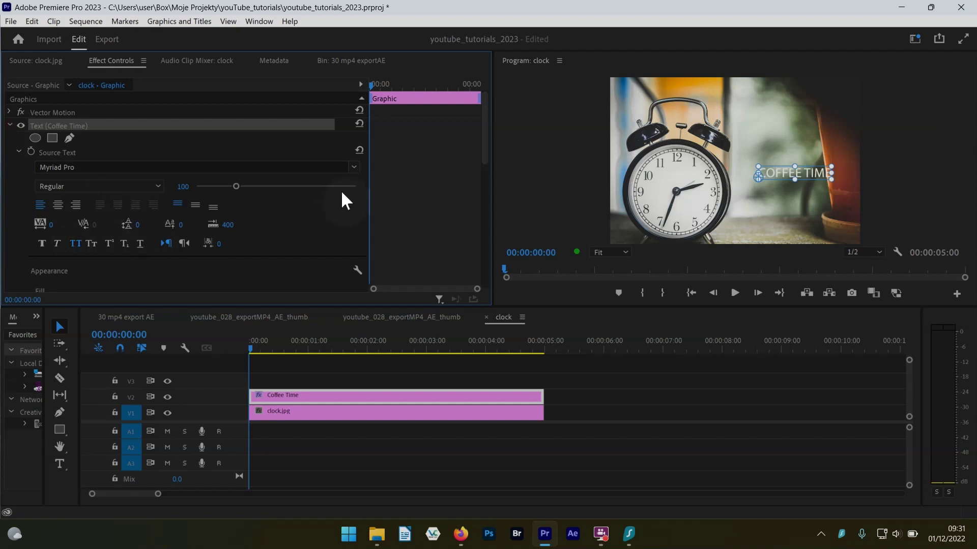
Change the title font to Lato Regular and enlarge it to about 113
click(353, 168)
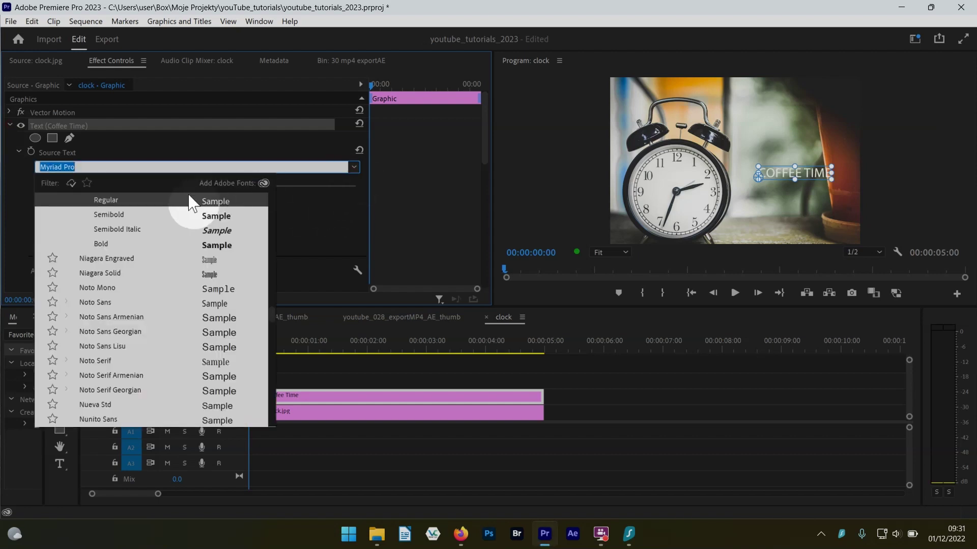
text(lato)
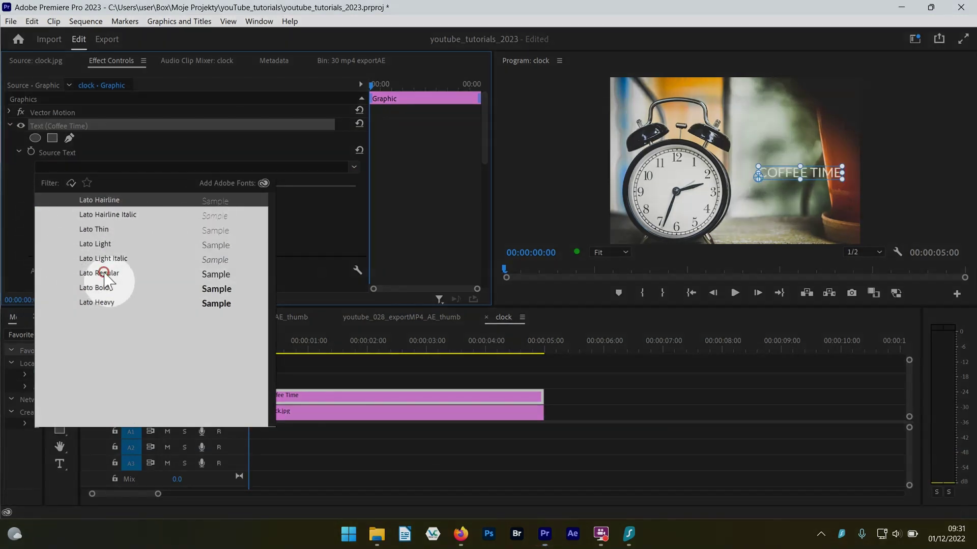
click(101, 273)
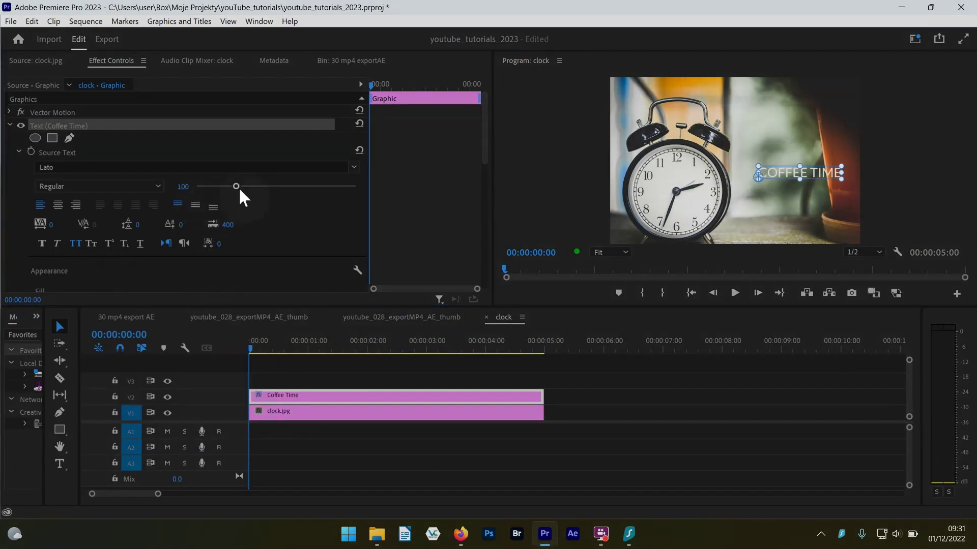
drag(239, 187, 242, 186)
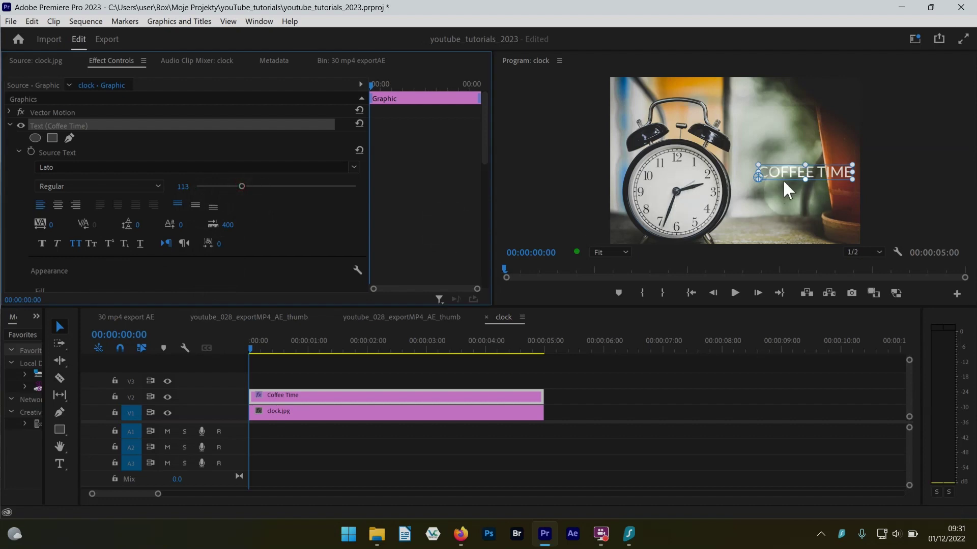
Set font size 125, center-align the text, and nudge COFFEE TIME right and down
drag(779, 172, 767, 179)
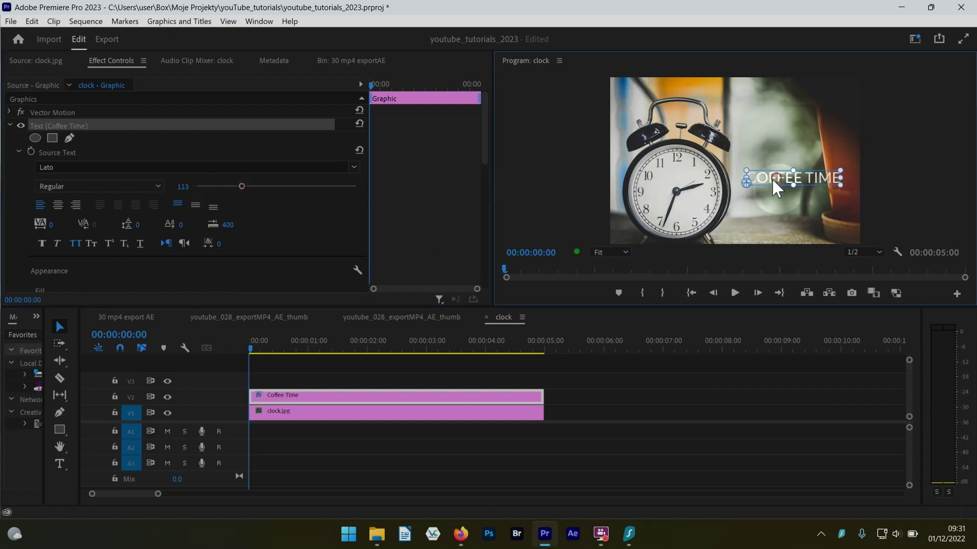
click(183, 186)
key(Up)
key(Up)
key(Up)
key(Up)
key(Up)
key(Up)
key(Up)
key(Up)
key(Up)
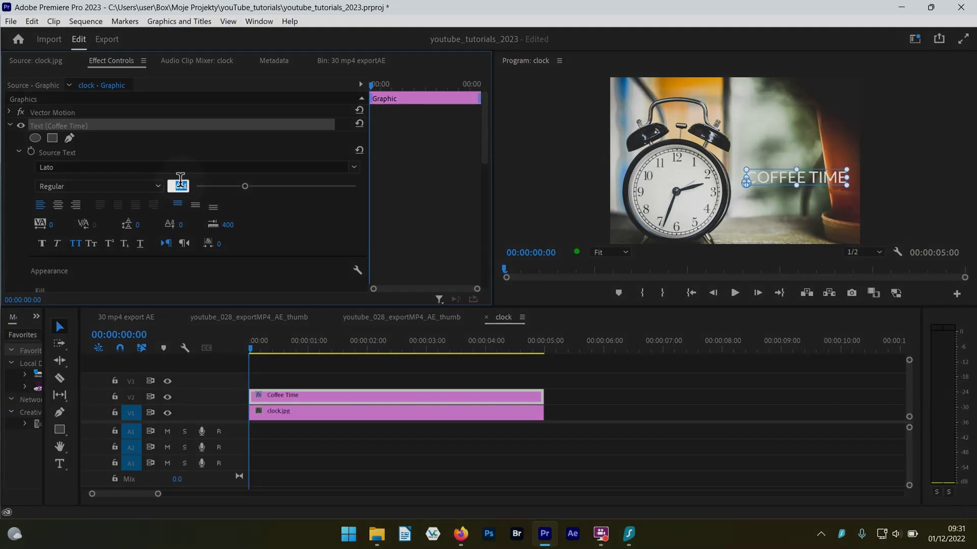
key(Up)
key(Up)
key(Up)
key(Up)
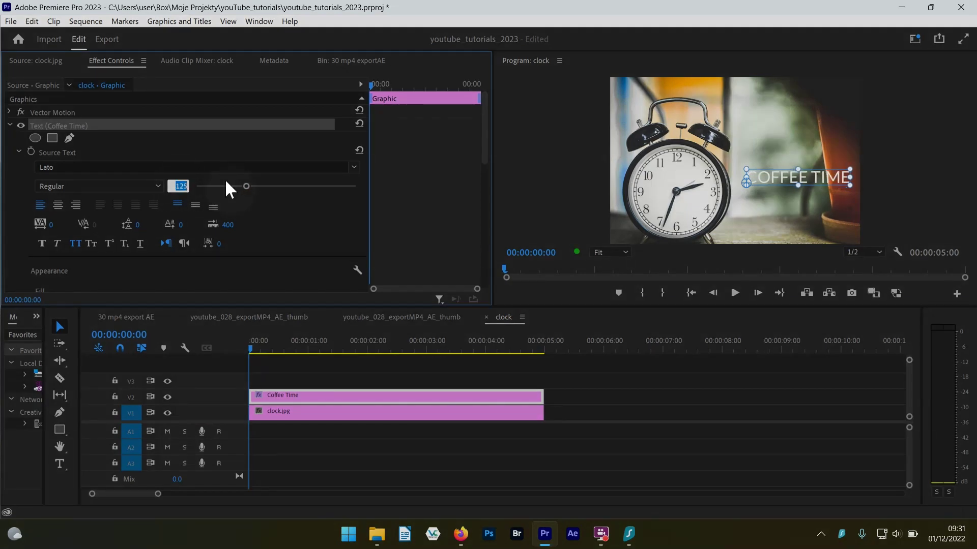
key(Return)
click(57, 204)
drag(763, 175, 805, 197)
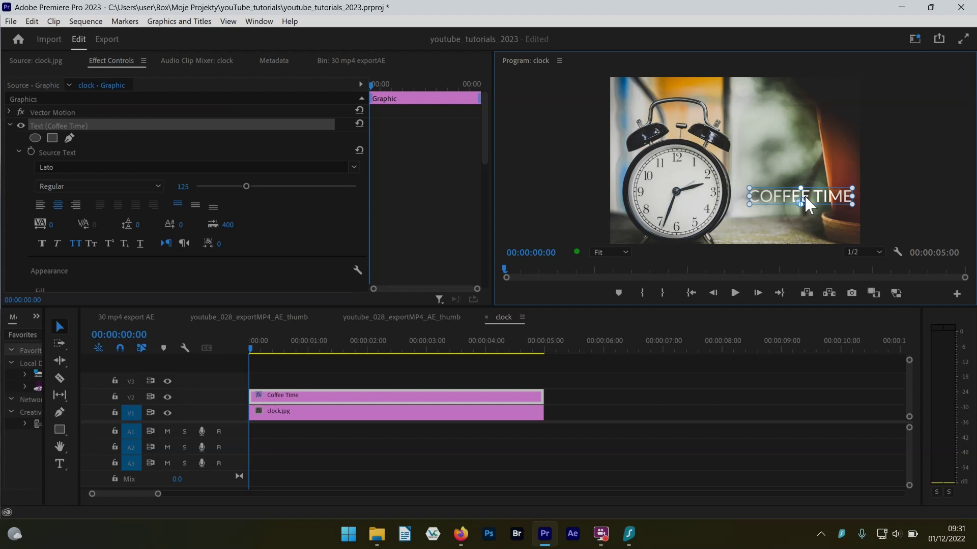
Select the Coffee Time clip and add a 4-point rectangular mask to its text
drag(225, 389, 239, 385)
click(301, 402)
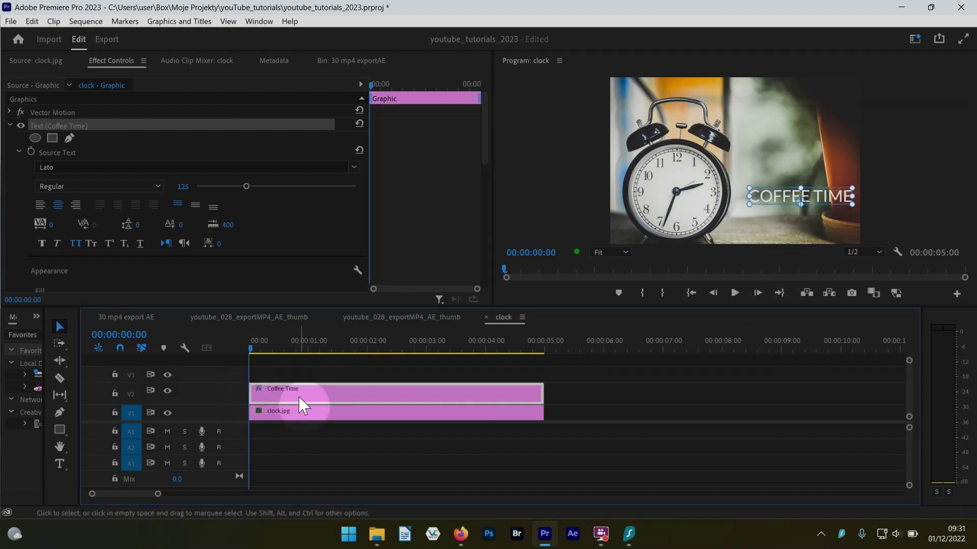
click(20, 151)
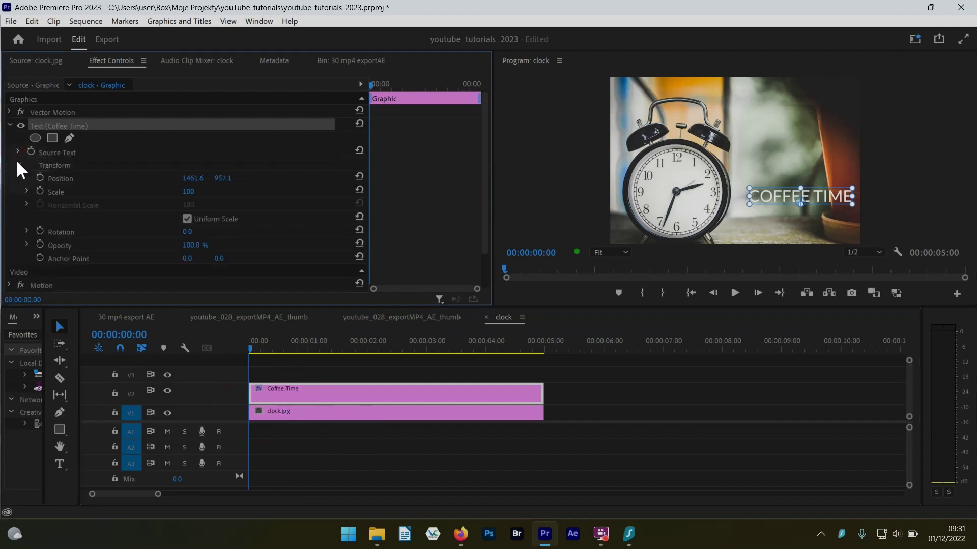
click(18, 162)
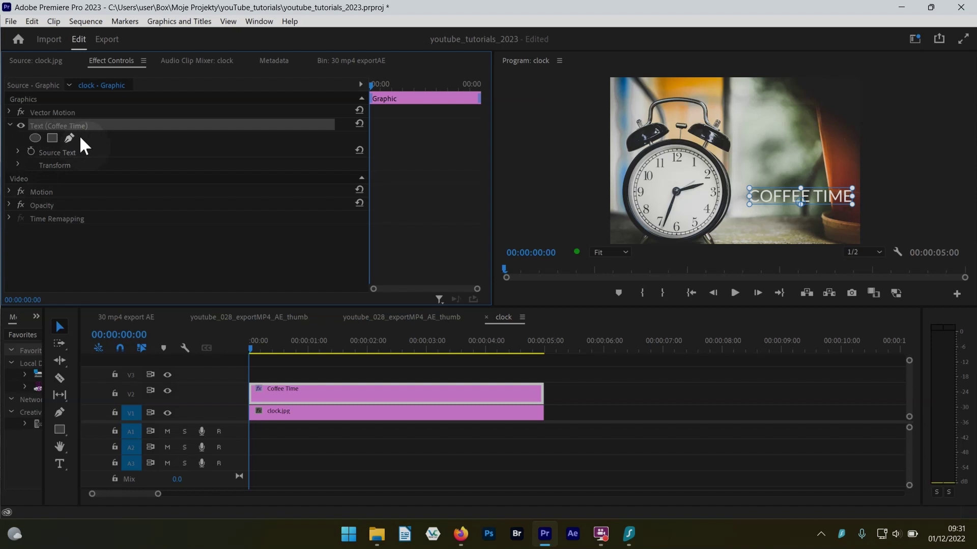
click(52, 136)
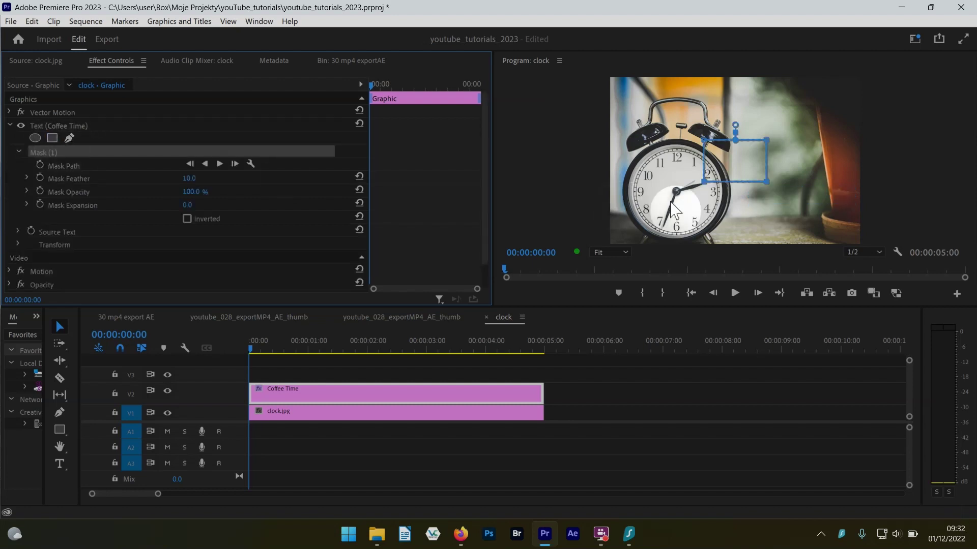
Move and reshape the mask to frame the COFFEE TIME text snugly
drag(743, 163, 842, 214)
drag(807, 170, 860, 172)
drag(843, 214, 862, 216)
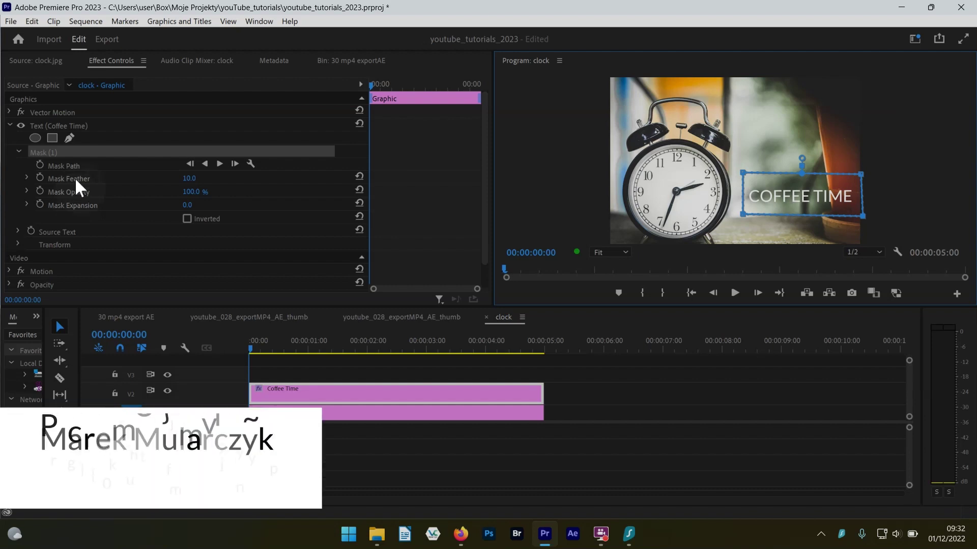
Delete Mask (1), draw then delete a test grey rectangle, and deselect the title clip
key(Delete)
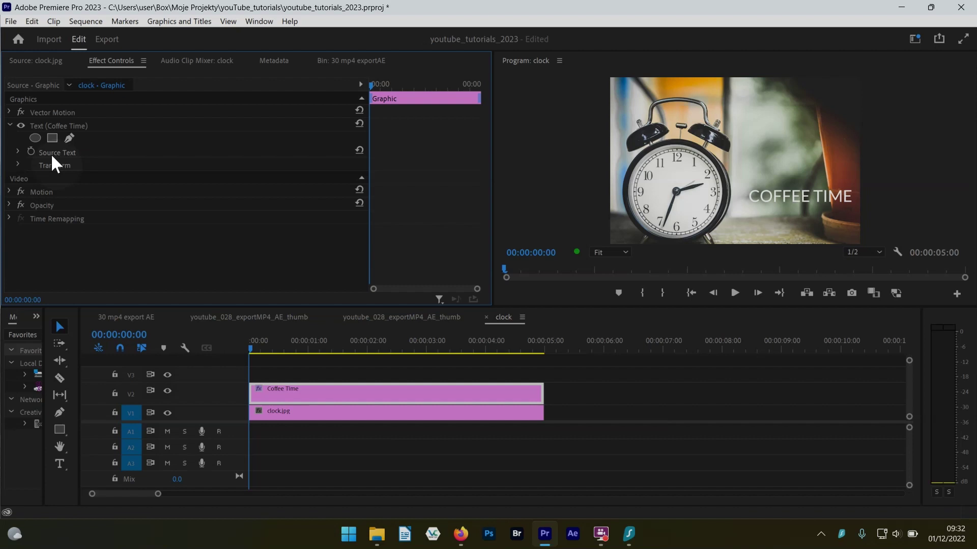
click(63, 430)
click(63, 428)
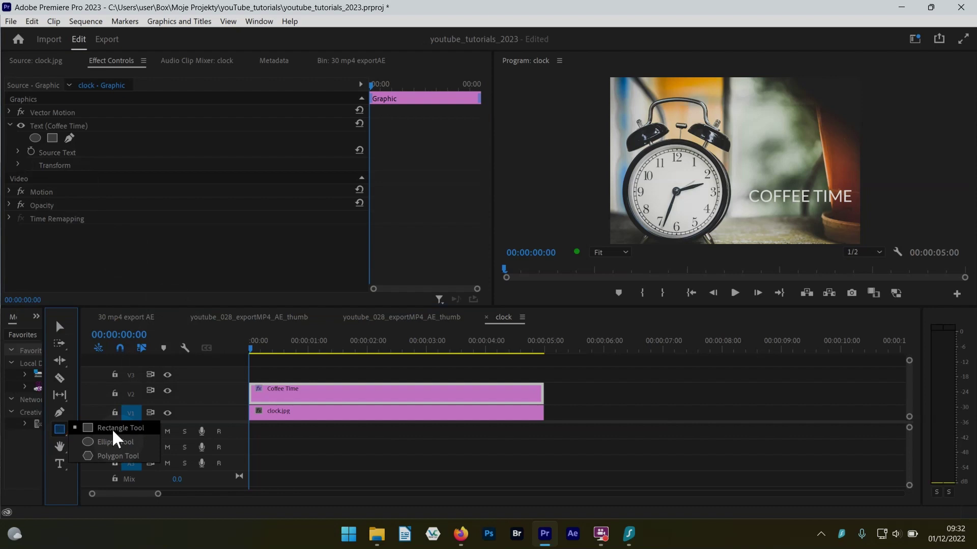
click(113, 431)
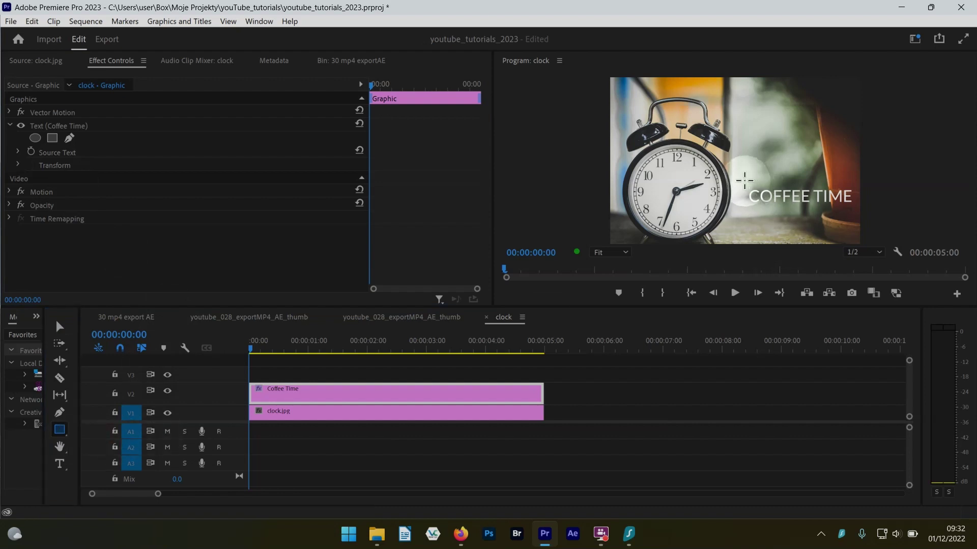
drag(744, 180, 855, 212)
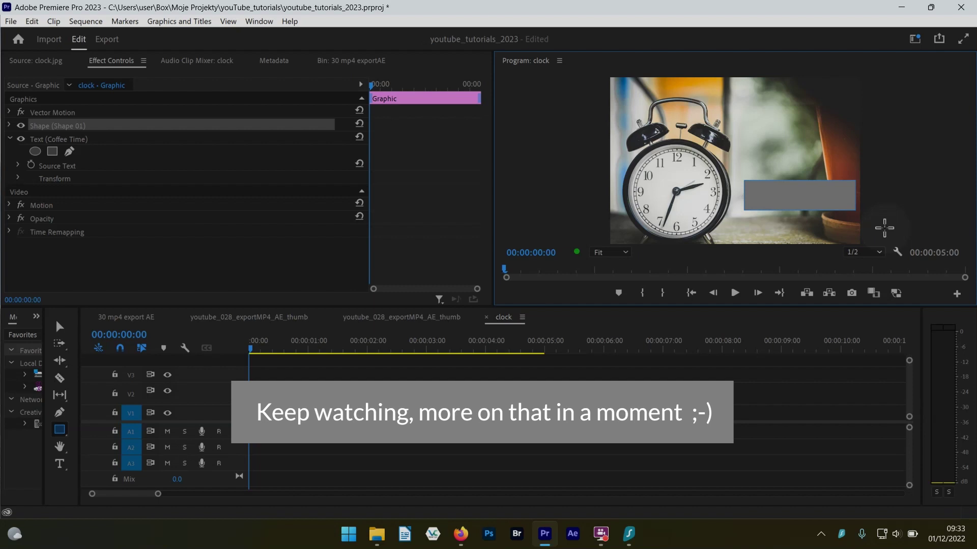
key(Delete)
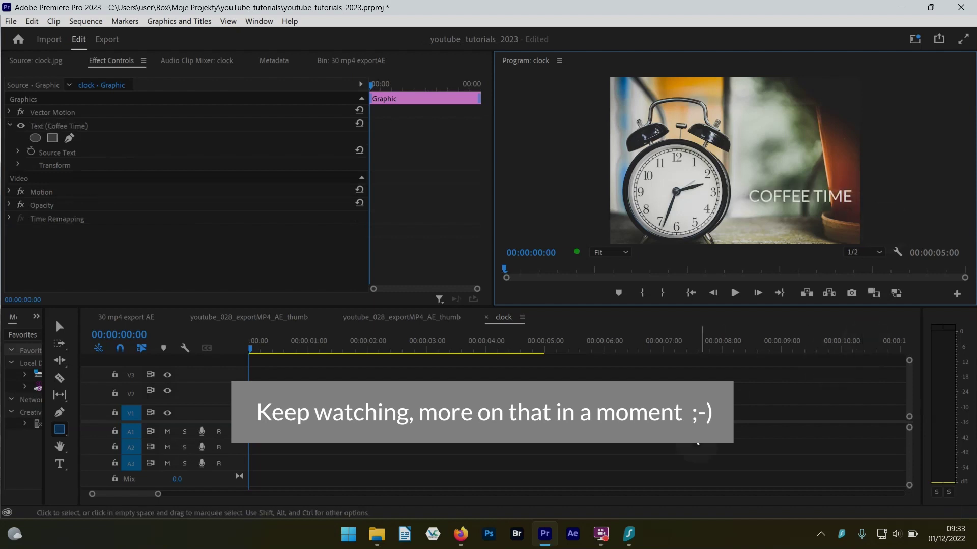
key(ctrl+shift+a)
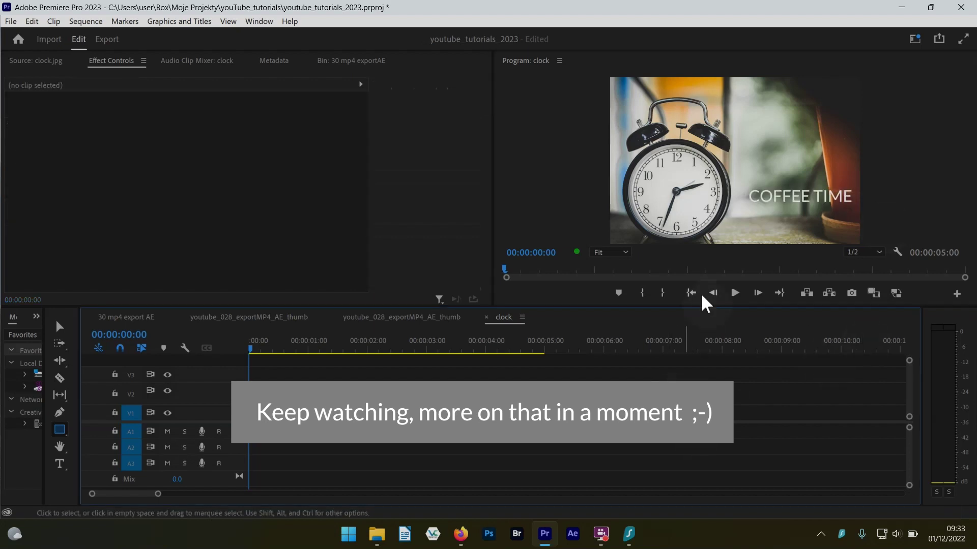
Draw a grey rectangle over COFFEE TIME on a new V3 layer and expand its Shape properties
mouse_move(743, 182)
mouse_down()
mouse_move(803, 210)
mouse_move(858, 208)
mouse_up()
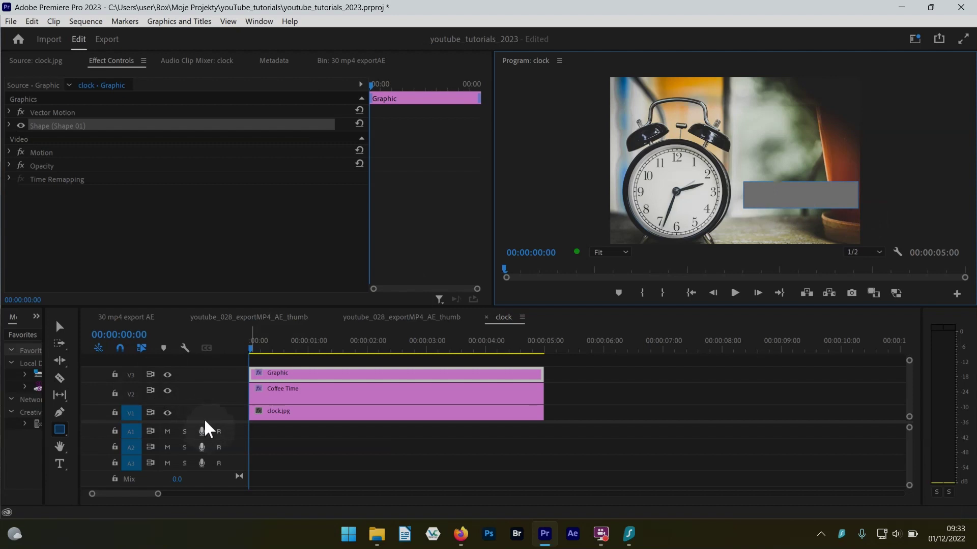
mouse_move(203, 423)
mouse_down()
mouse_move(208, 433)
mouse_move(225, 366)
mouse_move(231, 409)
mouse_move(207, 438)
mouse_up()
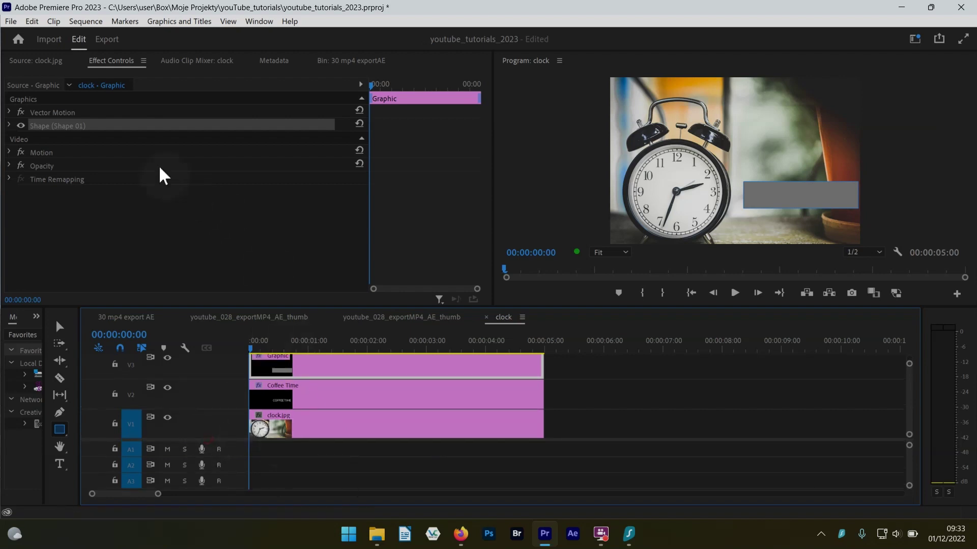
click(8, 125)
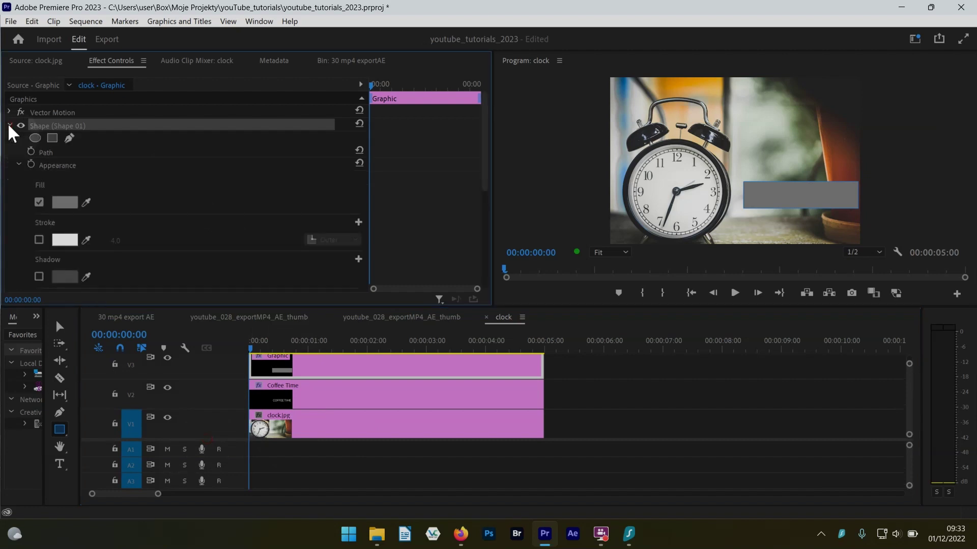
click(19, 165)
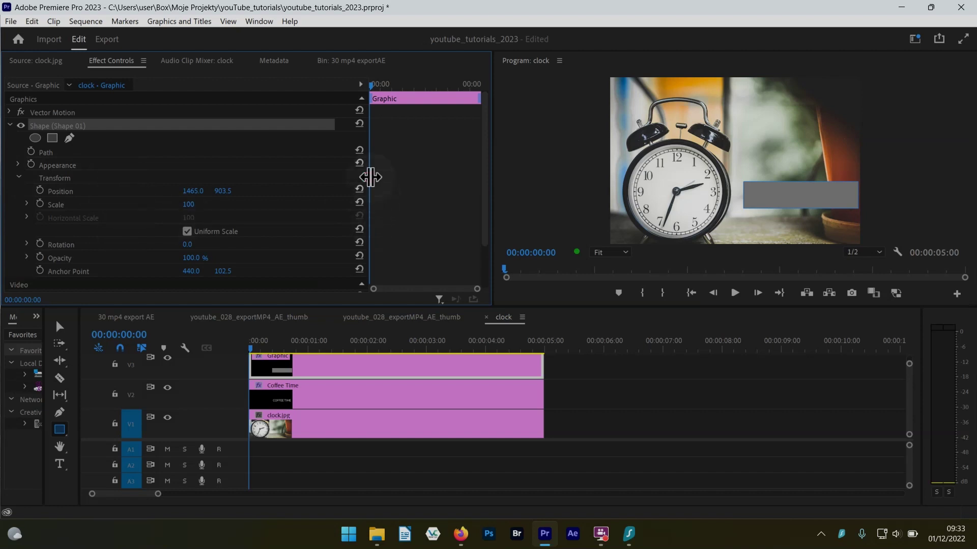
drag(370, 178, 257, 175)
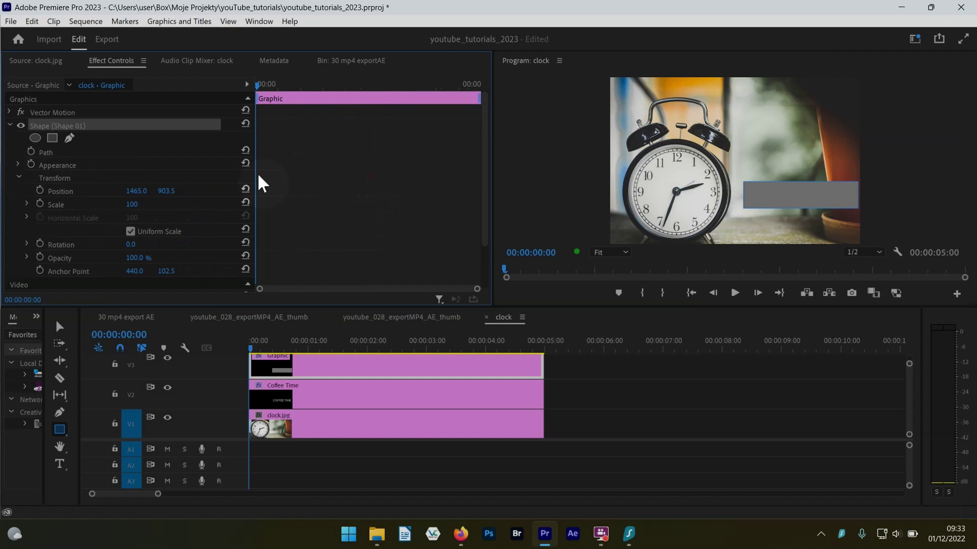
Turn on Mask with Shape for Shape 01 in Essential Graphics, then test by scrubbing Position X to about 1485
click(256, 23)
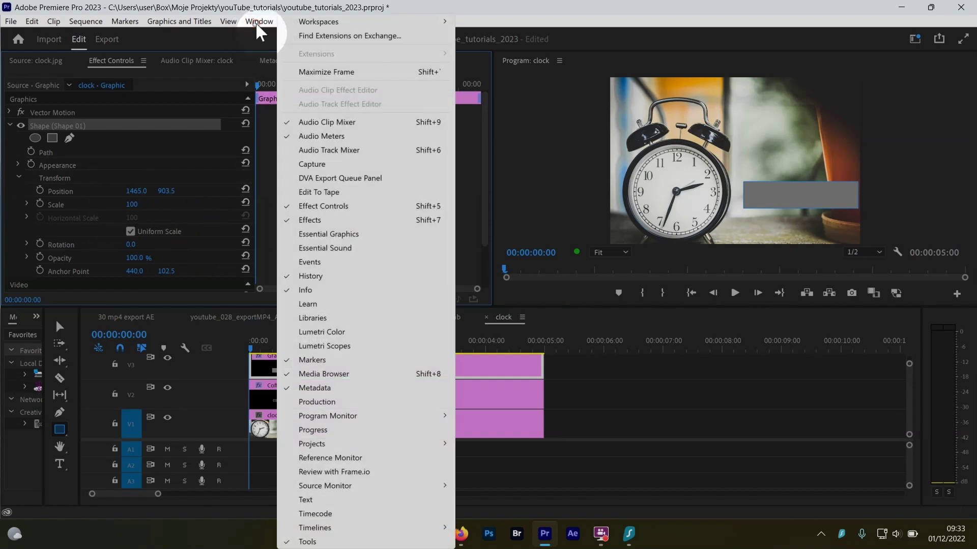
click(355, 236)
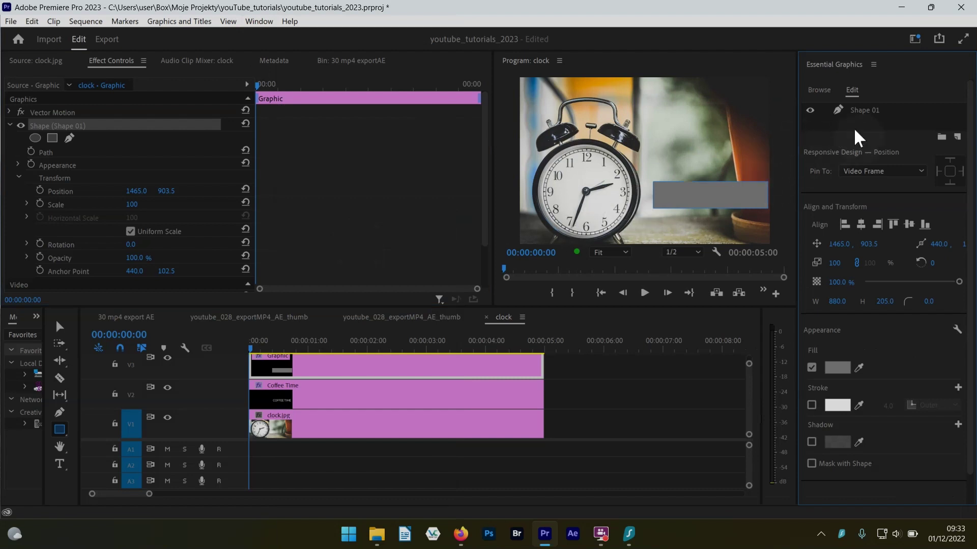
click(871, 111)
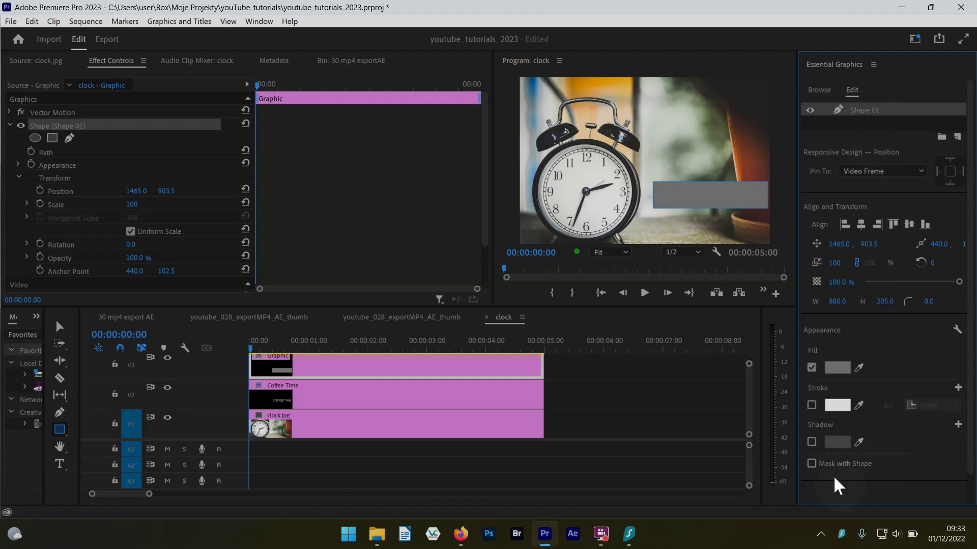
click(812, 463)
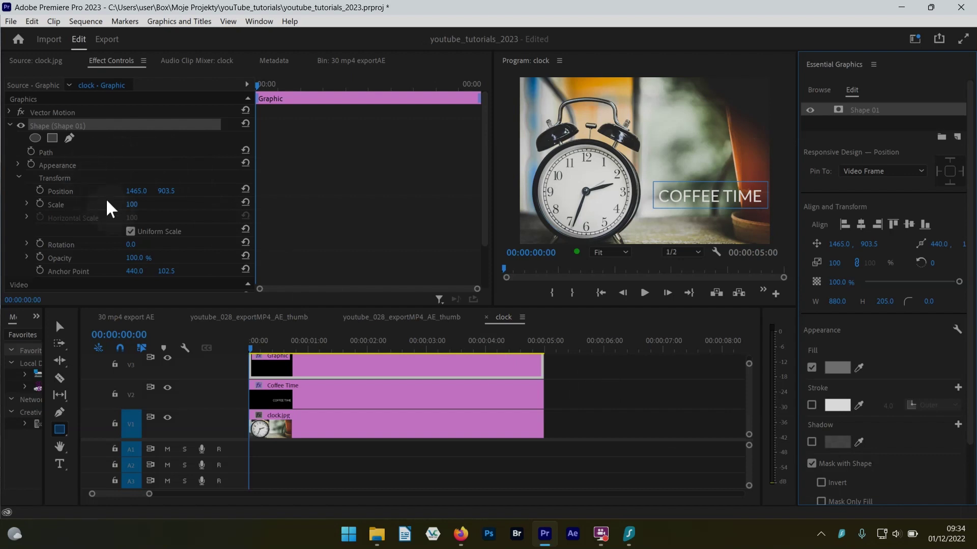
drag(136, 191, 237, 190)
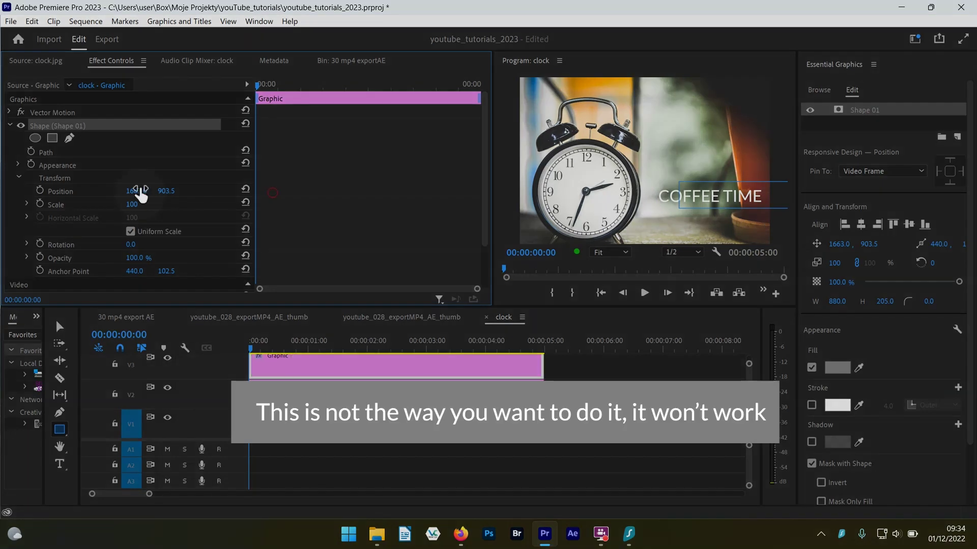
drag(142, 193, 71, 192)
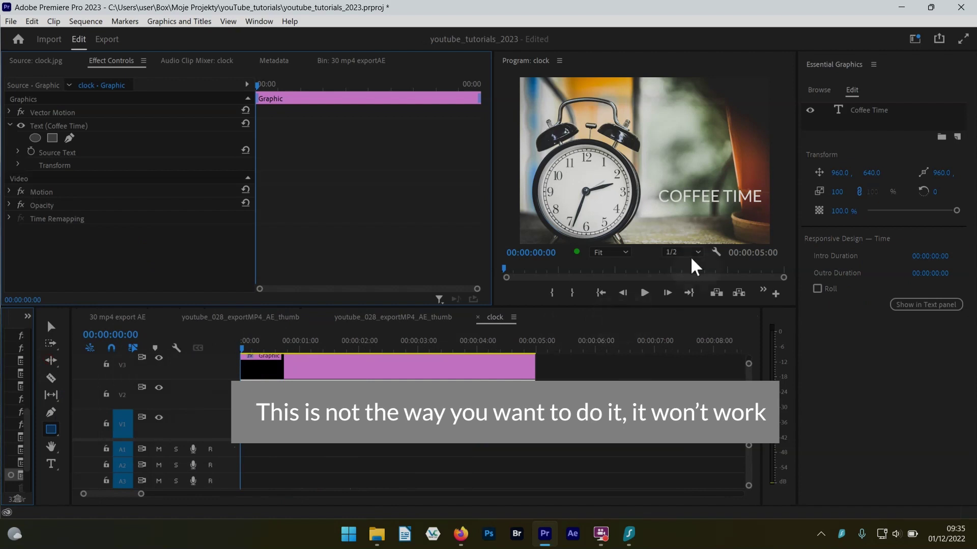
Delete the Graphic clip on V3 and reselect the Coffee Time clip on V2
key(v)
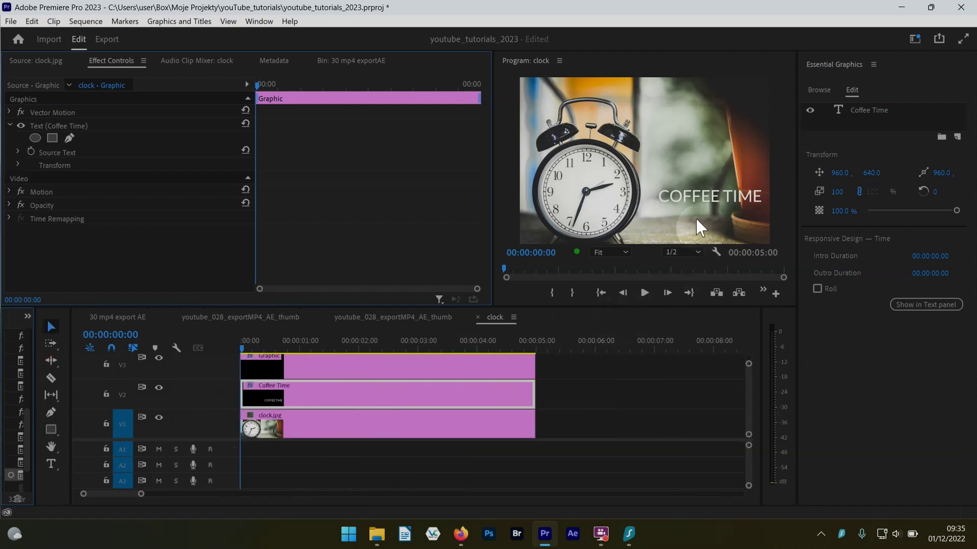
click(696, 201)
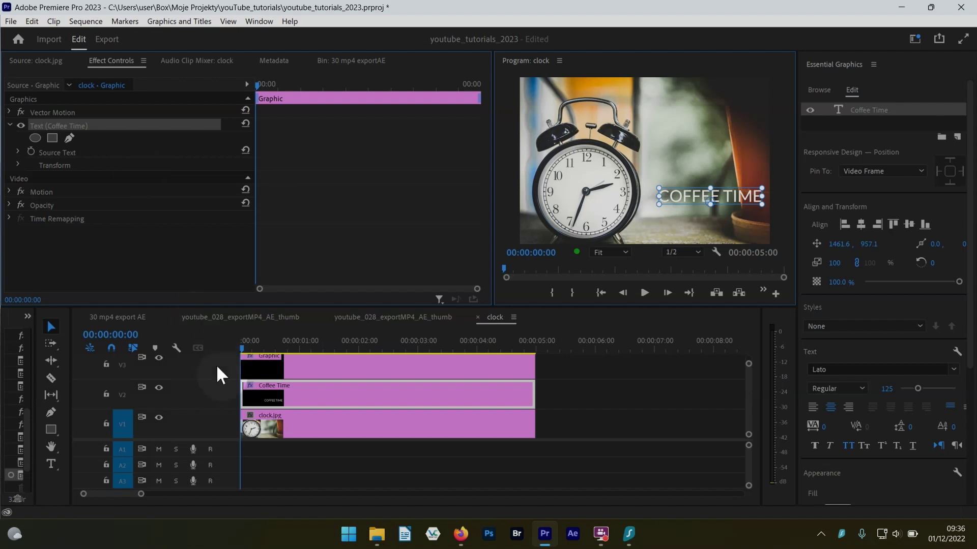
click(350, 373)
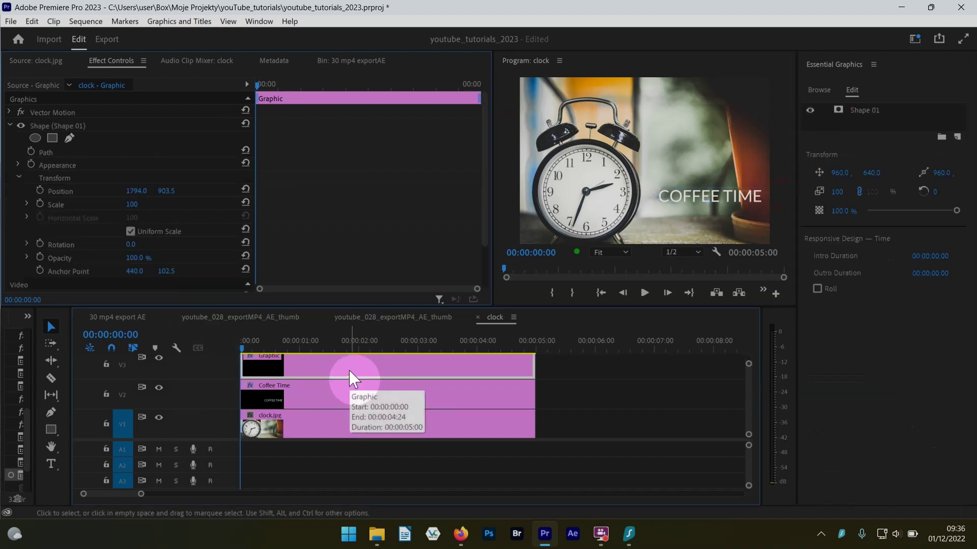
key(Delete)
click(350, 401)
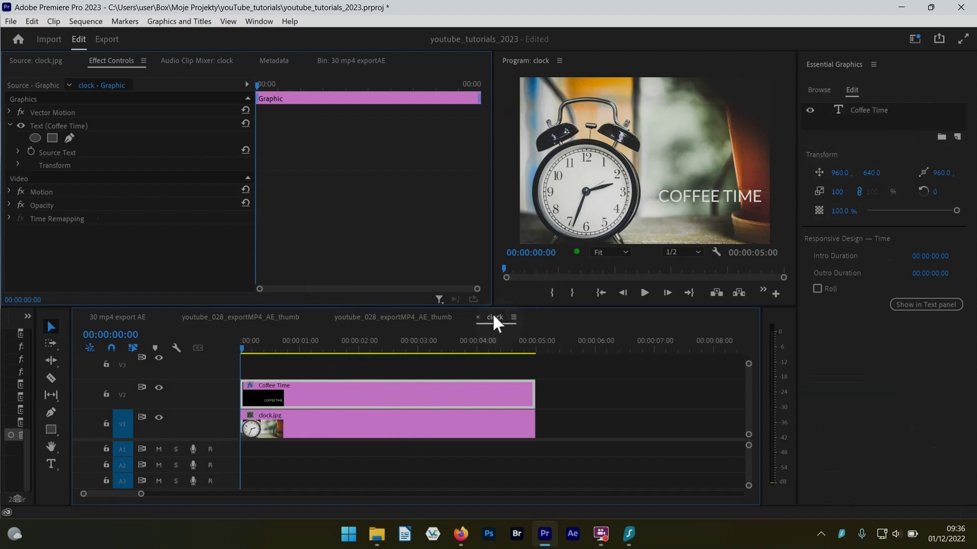
click(327, 394)
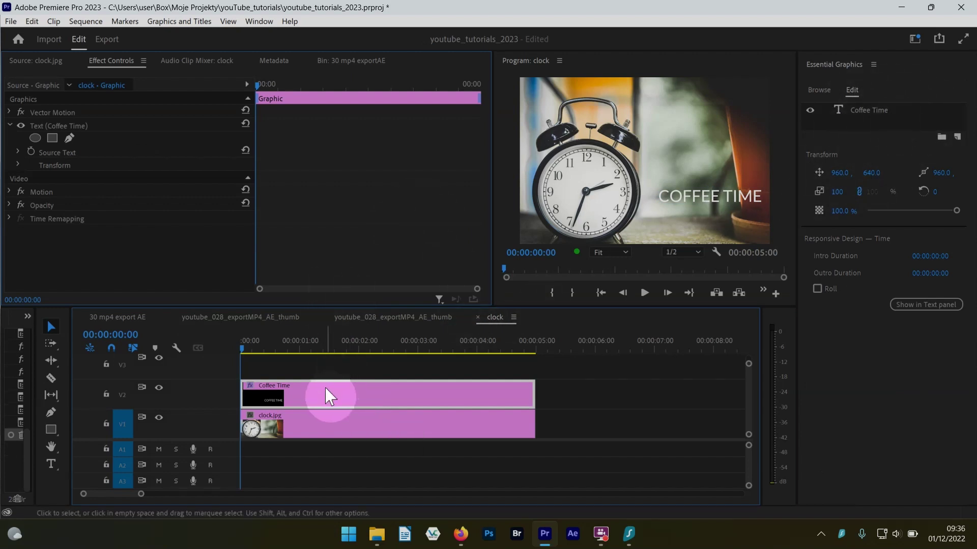
click(52, 430)
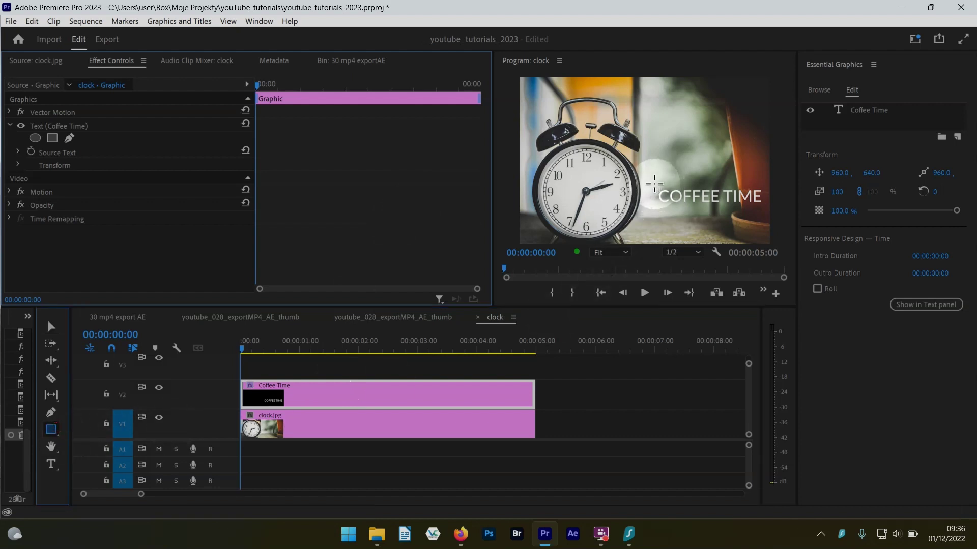
Draw a Shape 03 rectangle over COFFEE TIME, enable Mask with Shape, and expand its Transform settings
drag(654, 183, 766, 207)
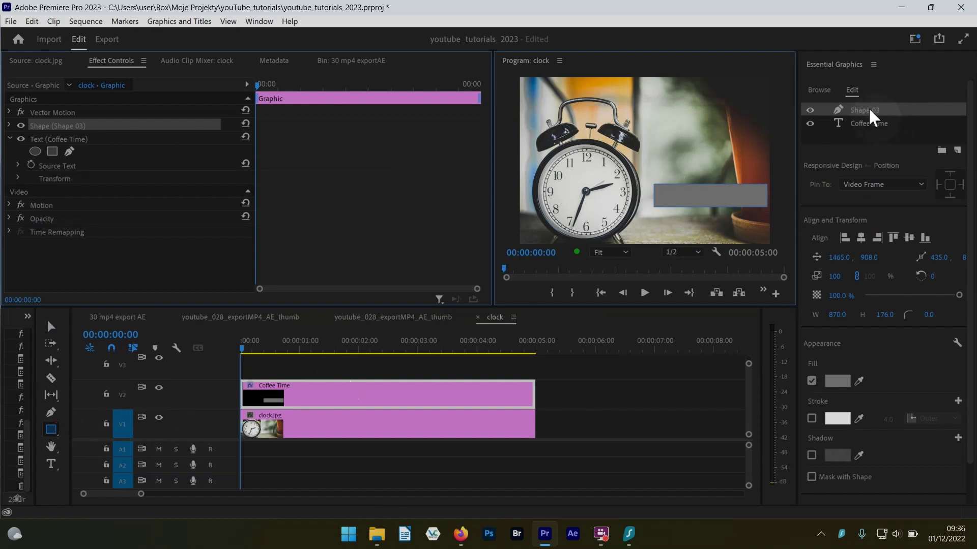
click(812, 477)
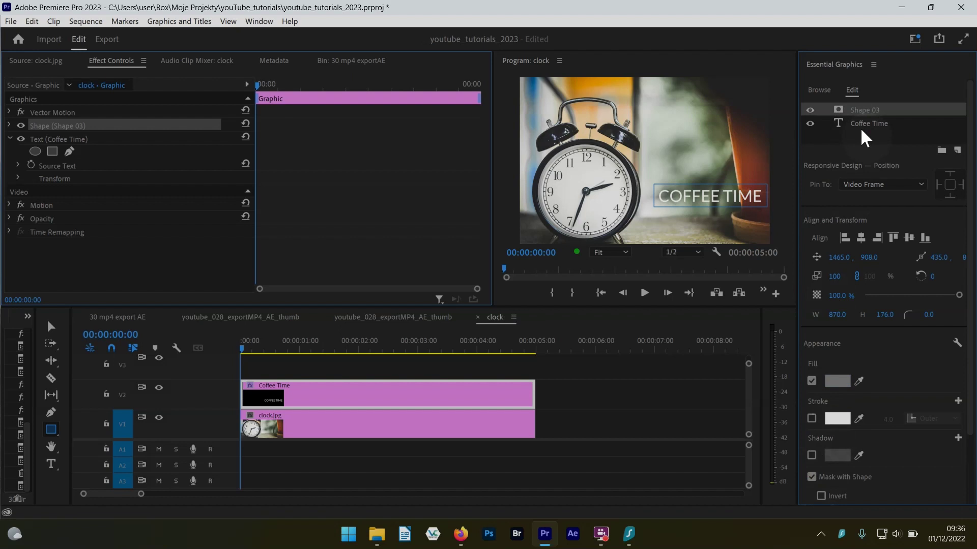
click(9, 125)
click(18, 165)
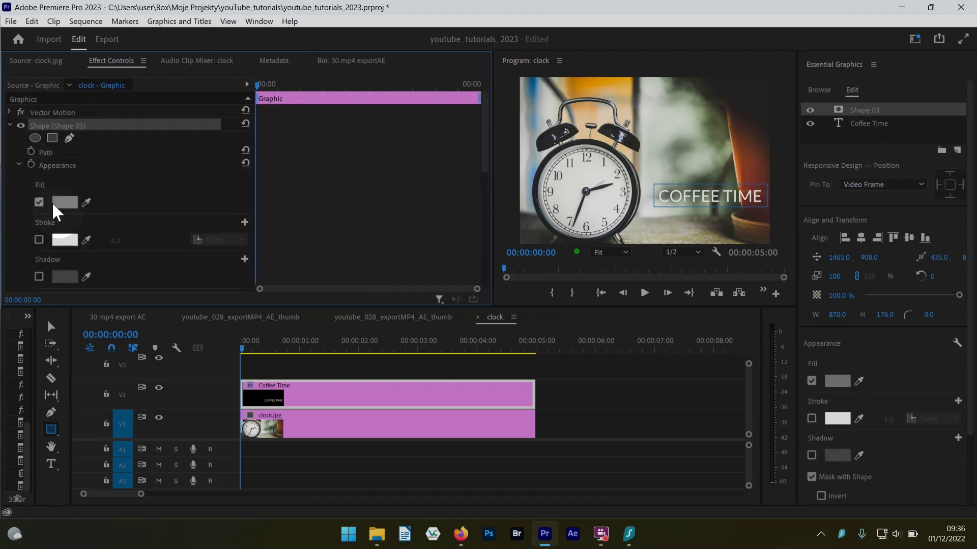
click(18, 164)
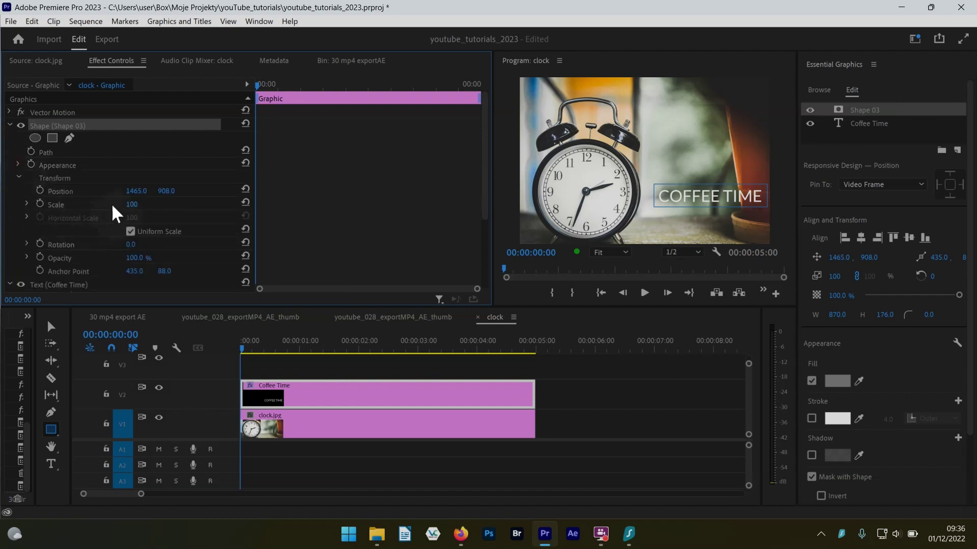
drag(134, 191, 137, 188)
key(ctrl+z)
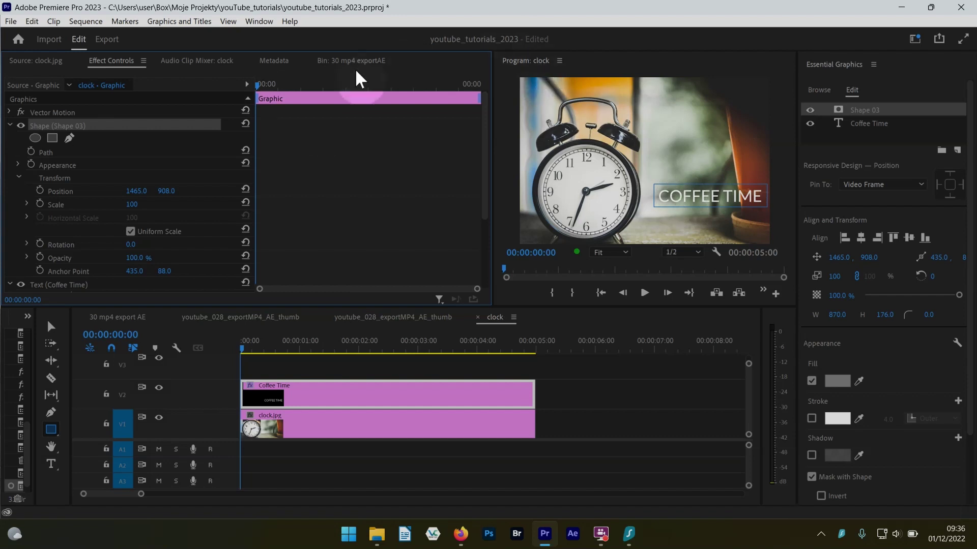
Keyframe Shape 03's position at 1 second, then set Position X to 599 at 0 seconds
click(258, 85)
drag(260, 86, 306, 90)
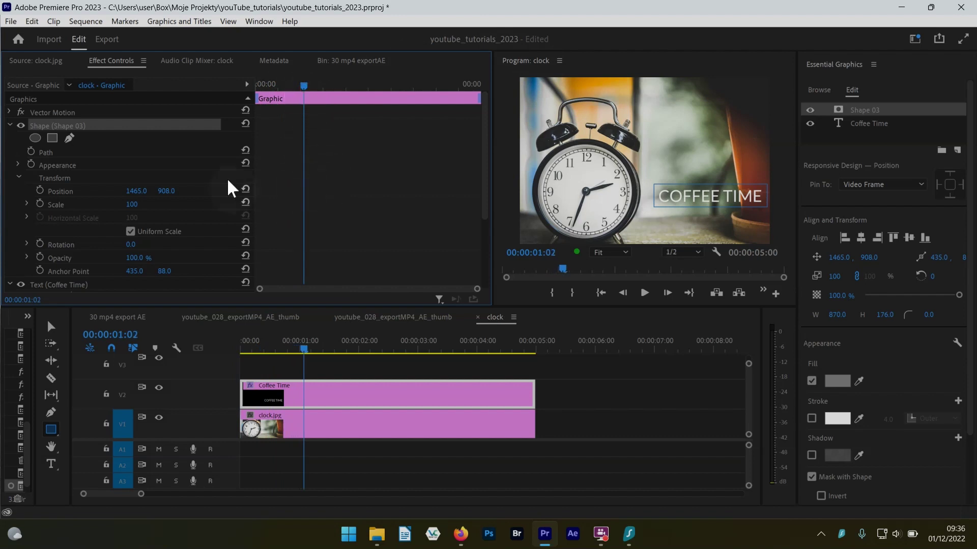
click(40, 192)
drag(303, 86, 249, 87)
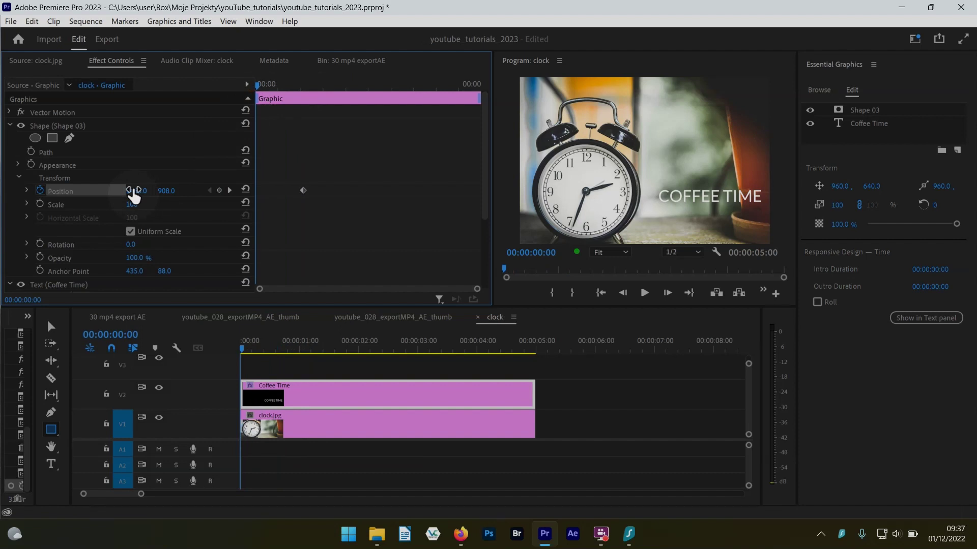
mouse_move(135, 196)
mouse_down()
mouse_move(208, 204)
mouse_move(136, 192)
mouse_up()
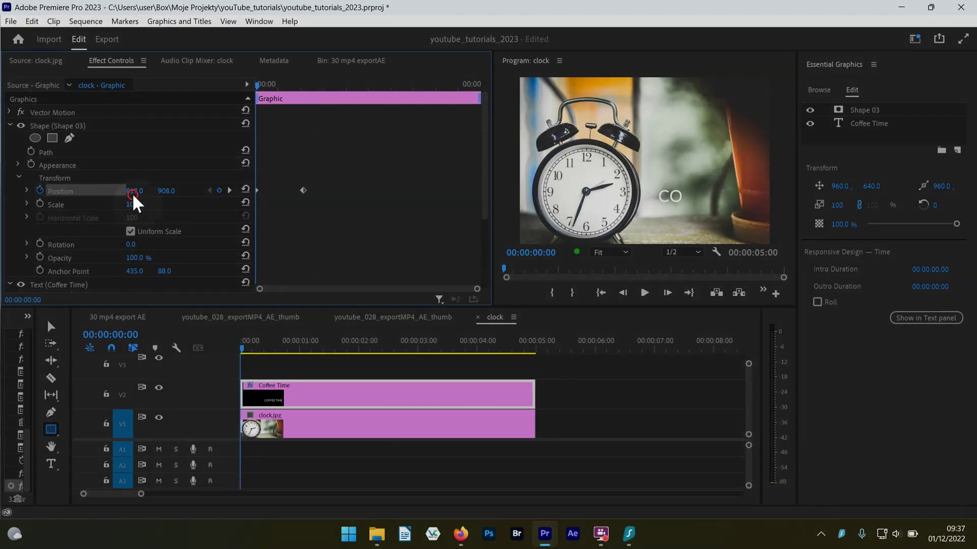
click(132, 192)
text(632)
key(Return)
click(132, 192)
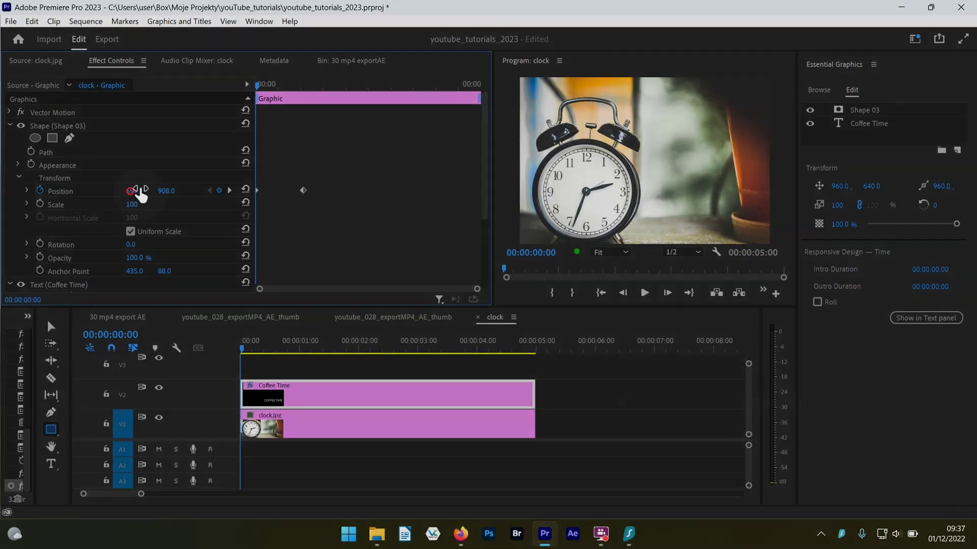
text(599)
key(Return)
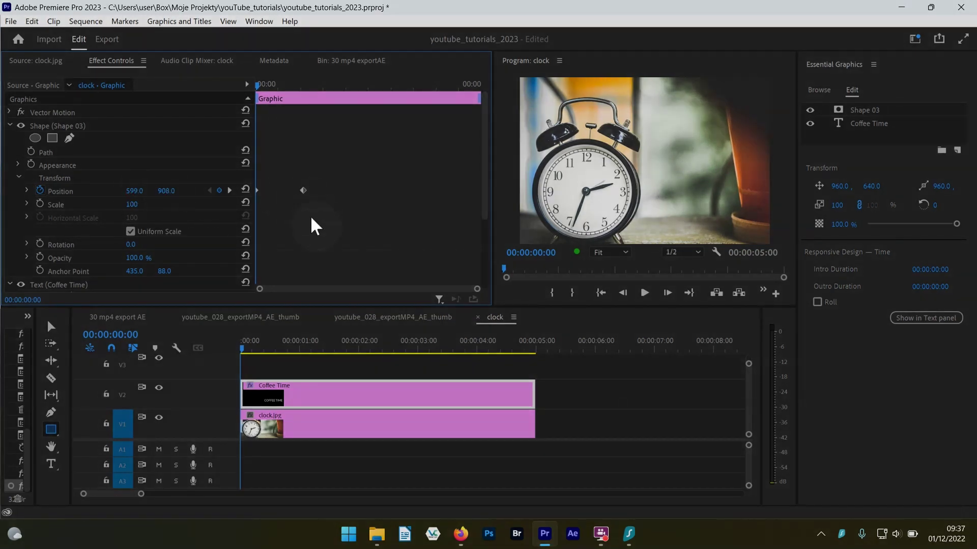
Move the end position keyframe to about 1:18 and play back the reveal
key(space)
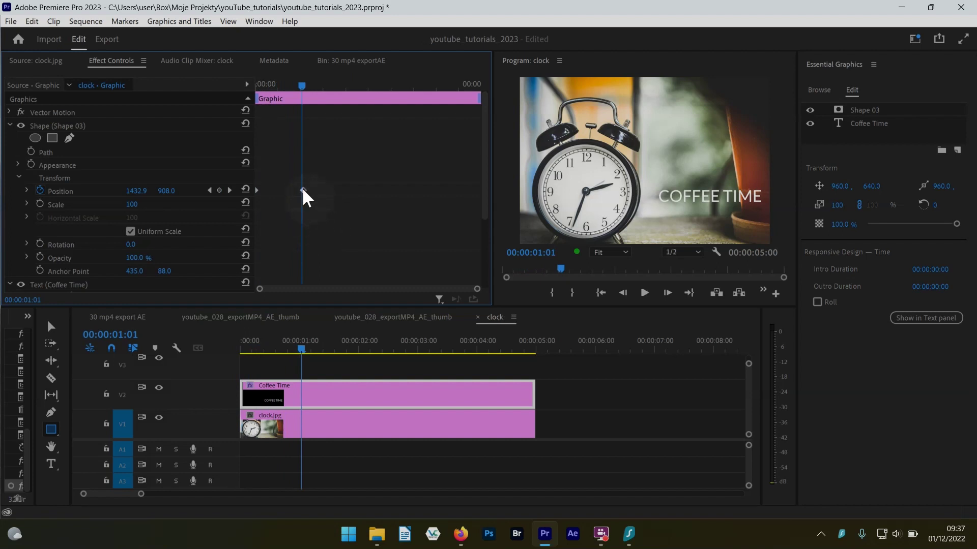
drag(302, 189, 322, 190)
drag(302, 85, 257, 187)
key(space)
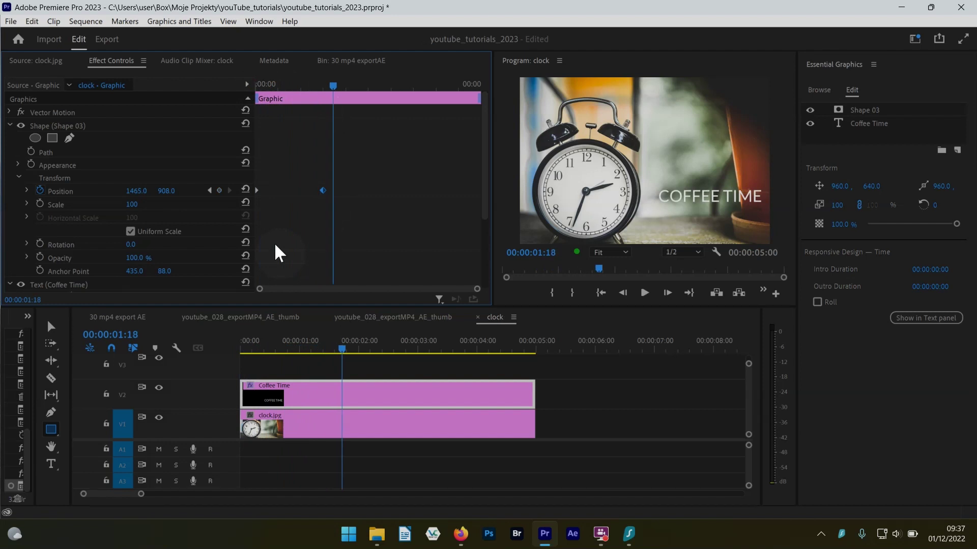
Set the first Position keyframe's temporal interpolation to Ease Out
right_click(257, 192)
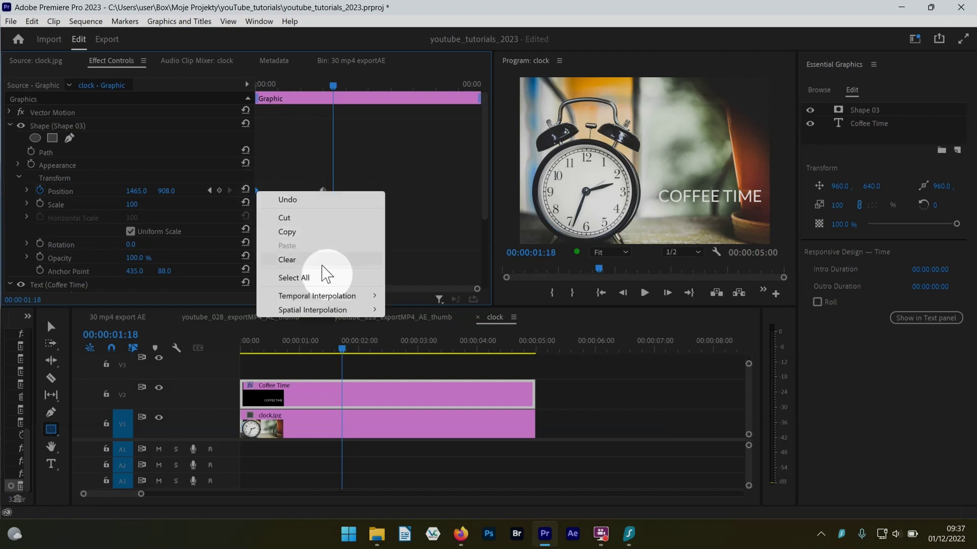
mouse_move(345, 296)
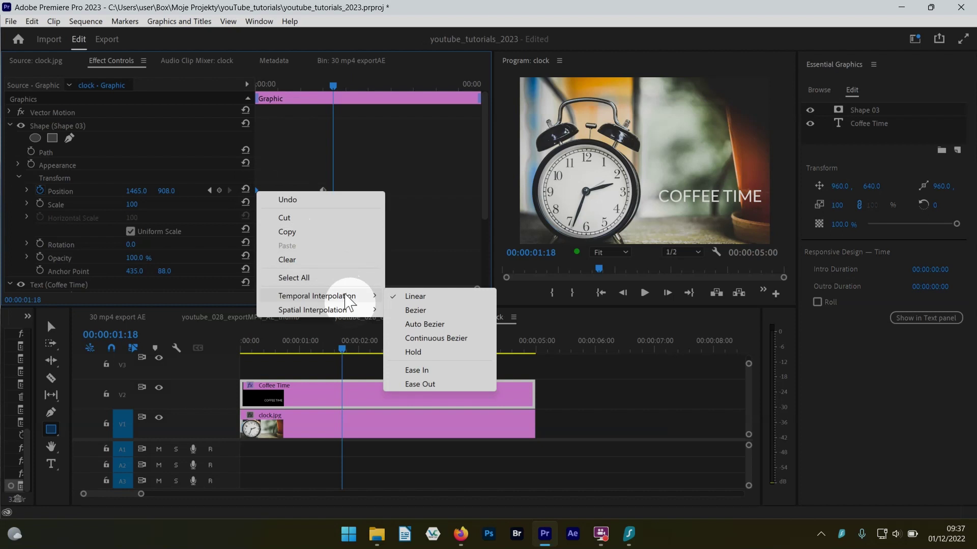
click(428, 385)
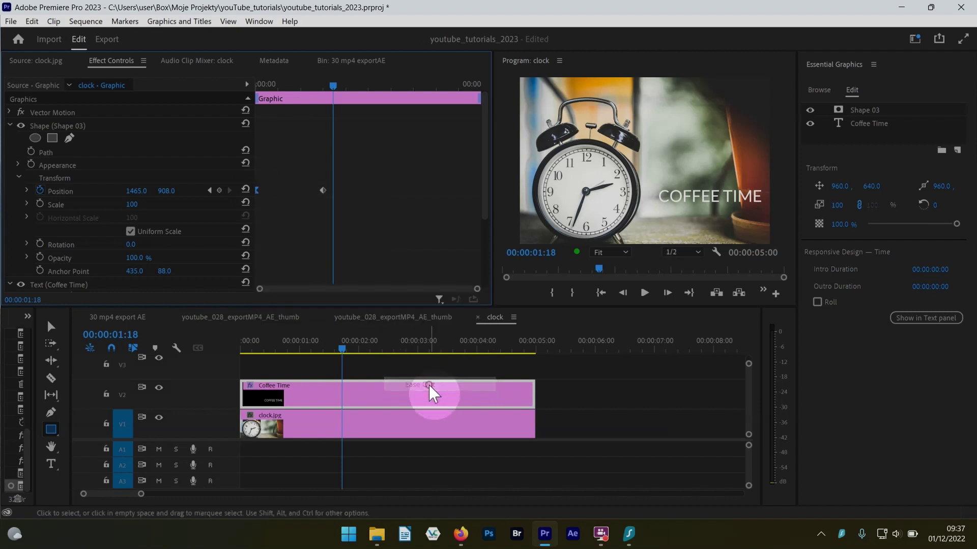
Set the second Position keyframe to Ease In and preview the eased reveal from the start
right_click(321, 189)
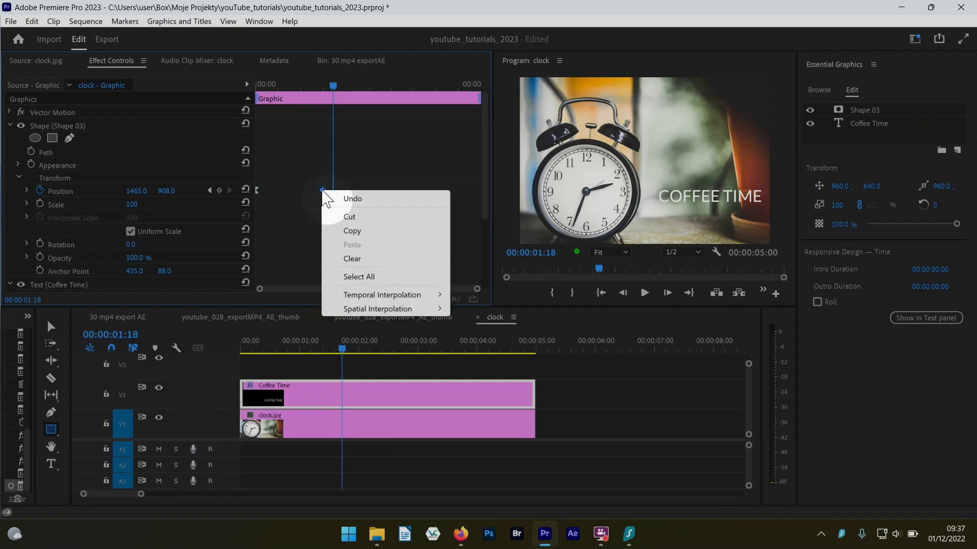
mouse_move(407, 295)
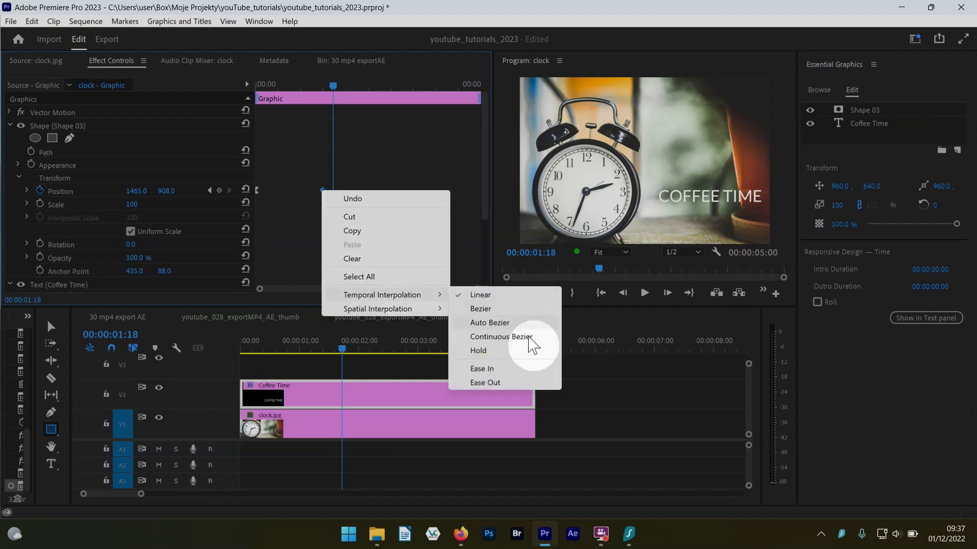
click(503, 369)
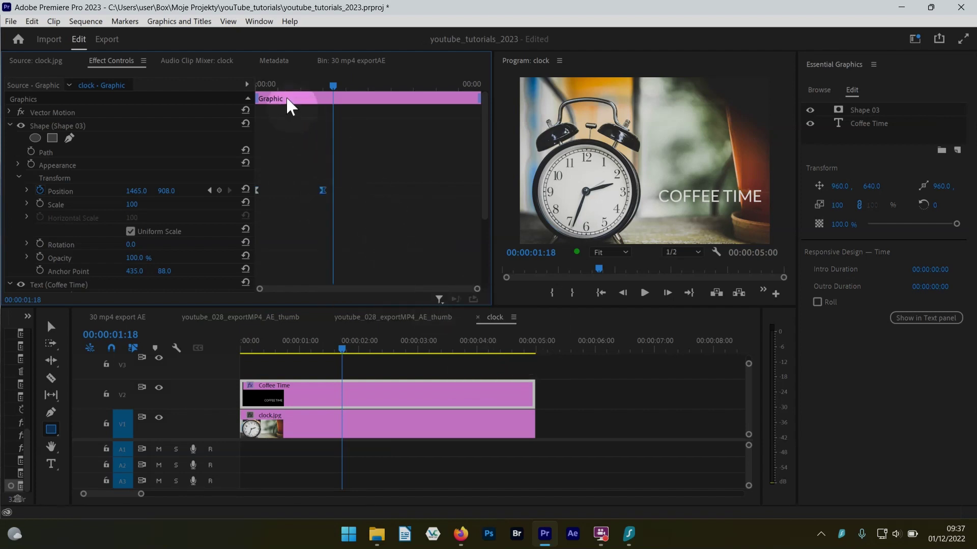
drag(285, 85, 246, 84)
key(space)
key(space)
Keyframe Shape 03 Position at 4:00, then slide X to 2305 at 4:24 to wipe COFFEE TIME off
drag(331, 88, 436, 99)
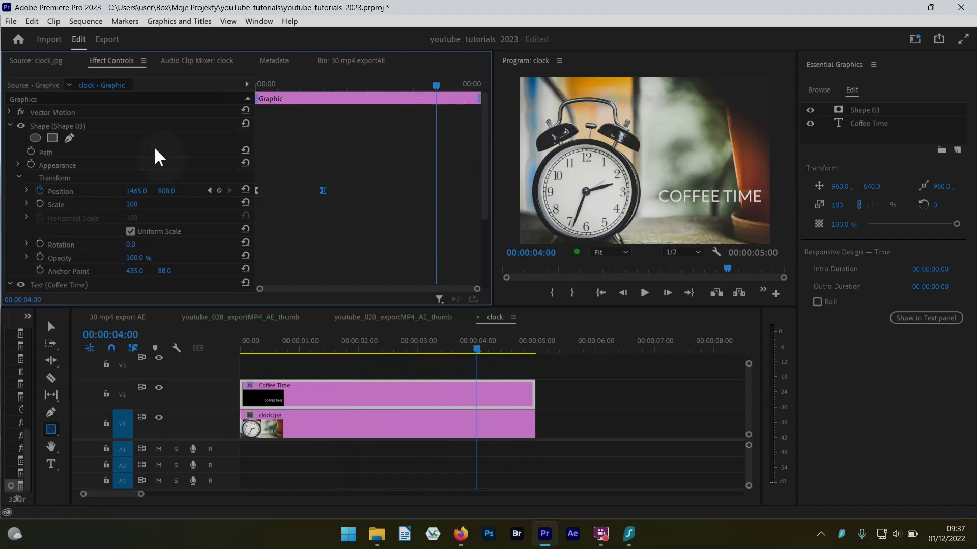
click(219, 190)
drag(431, 99, 479, 88)
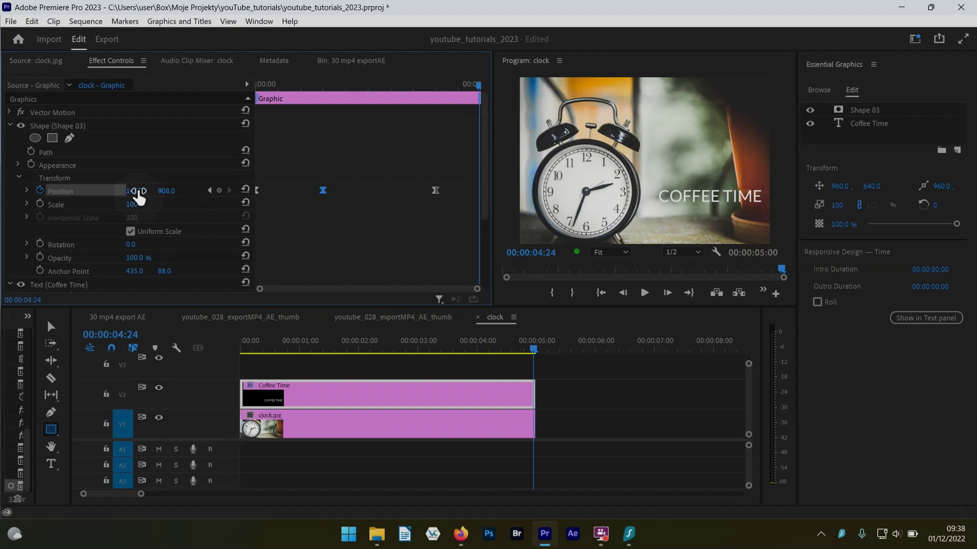
drag(139, 198, 462, 198)
Set Ease Out on the third Shape Position keyframe and Ease In on the last, then replay
right_click(436, 190)
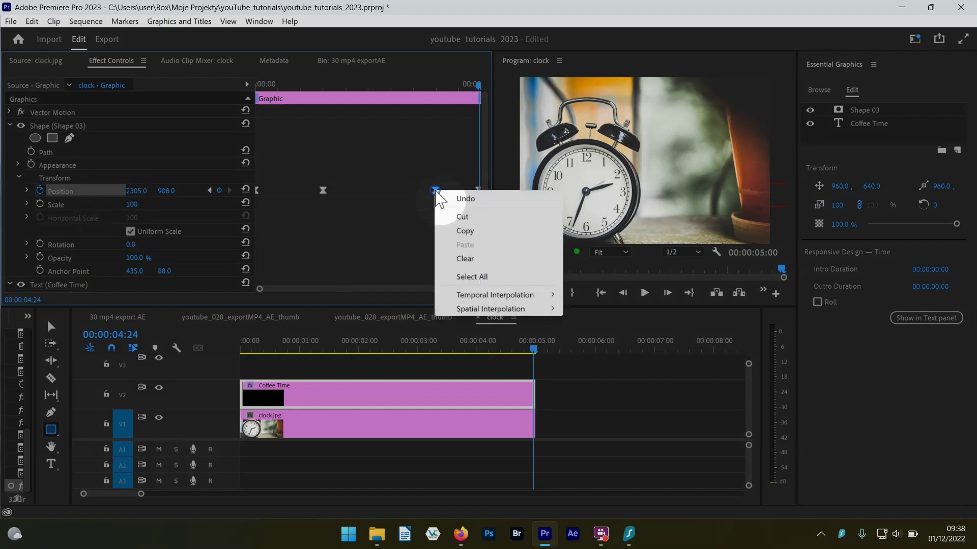
mouse_move(529, 295)
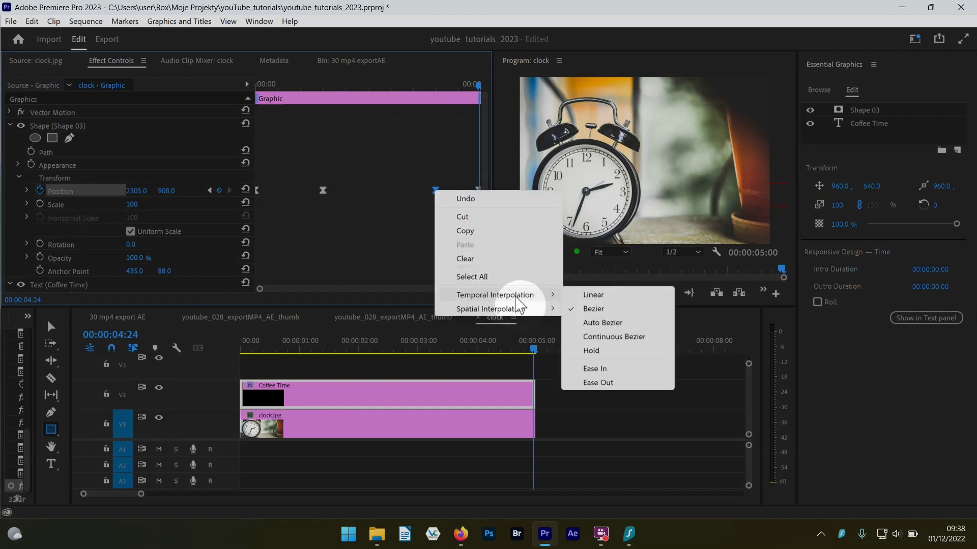
click(603, 381)
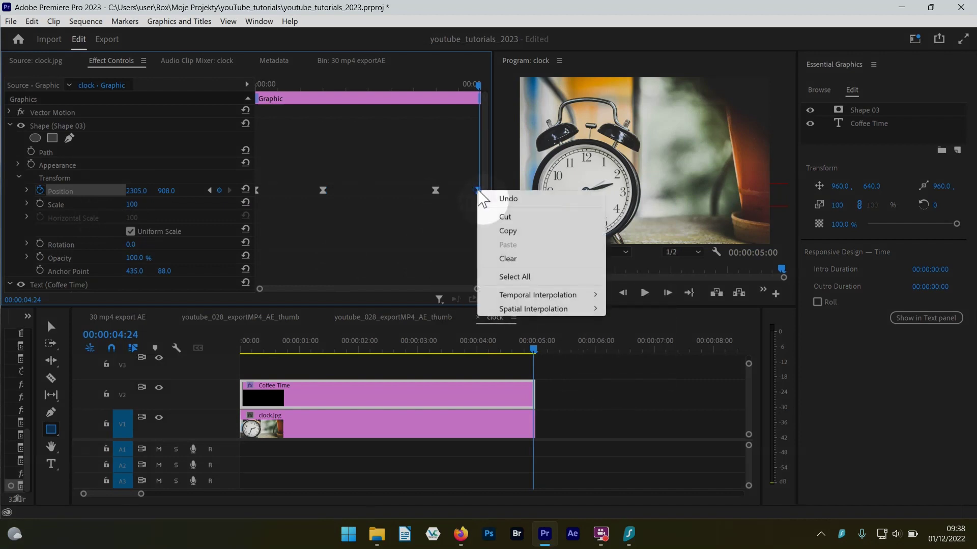
mouse_move(565, 296)
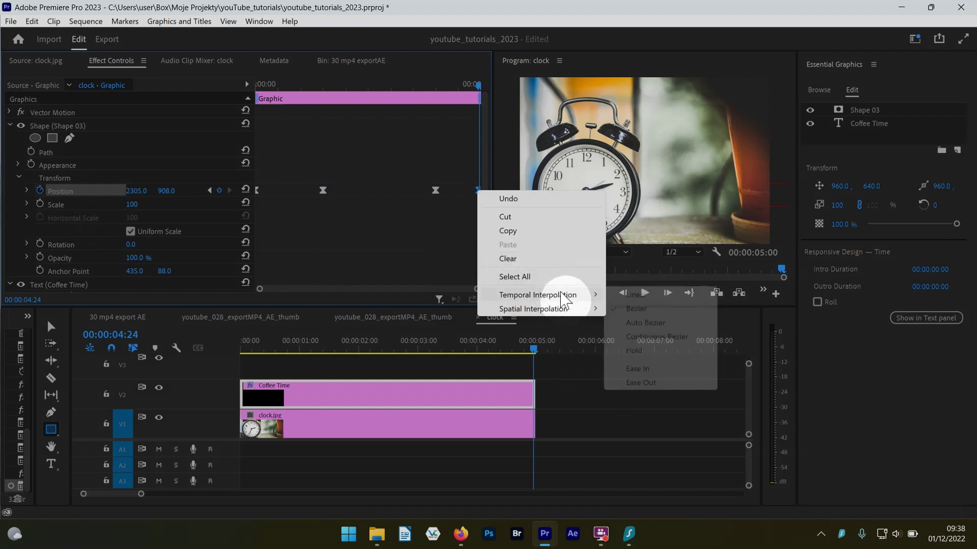
click(667, 371)
click(252, 84)
key(space)
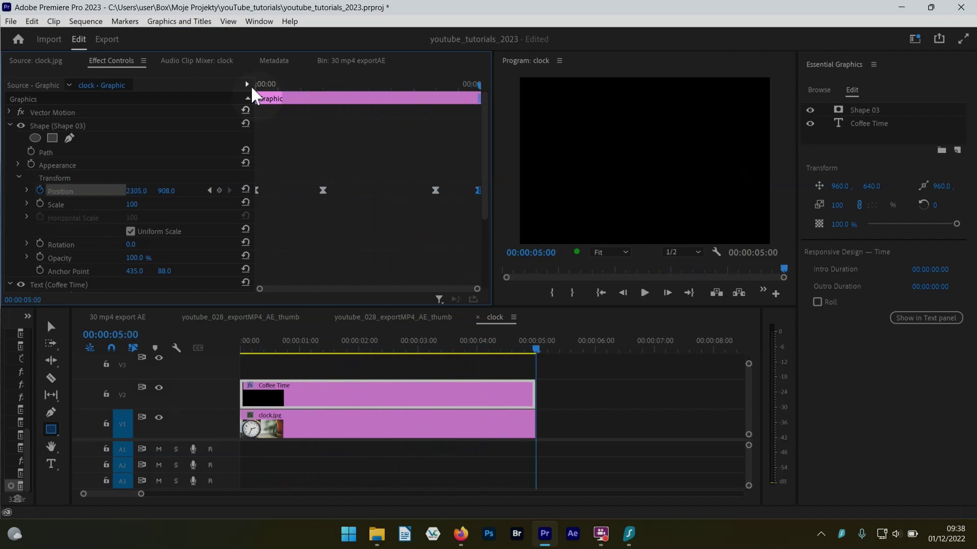
Move the playhead to about 00:00:02:05 to view COFFEE TIME over the clock photo
click(355, 86)
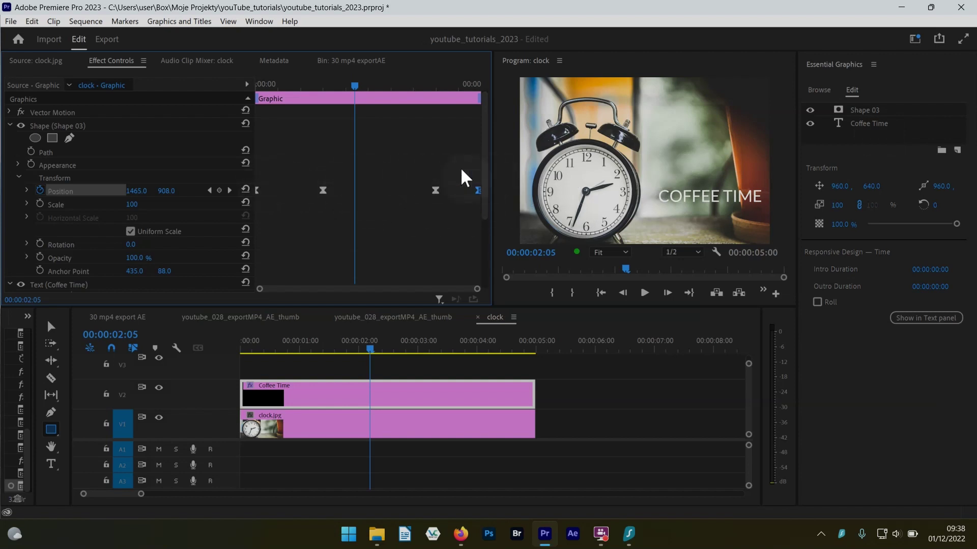
Turn off the Shape Position stopwatch, confirming deletion of its keyframes, and collapse the shape
click(40, 188)
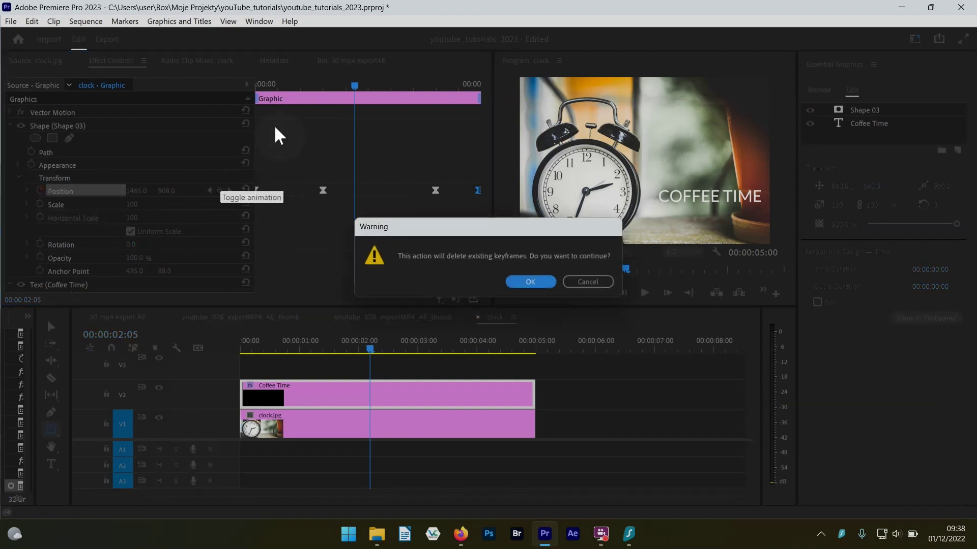
click(529, 283)
click(356, 86)
drag(356, 87, 257, 92)
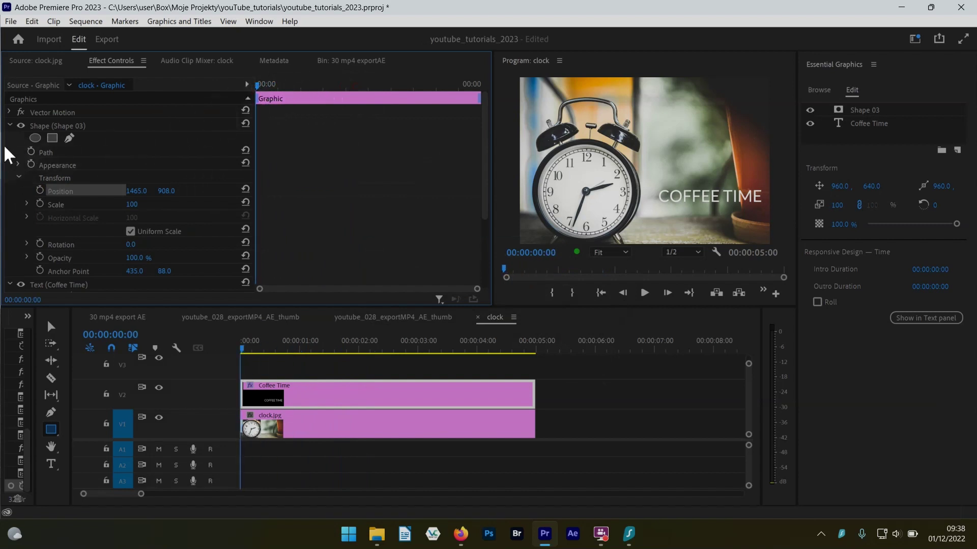
click(10, 126)
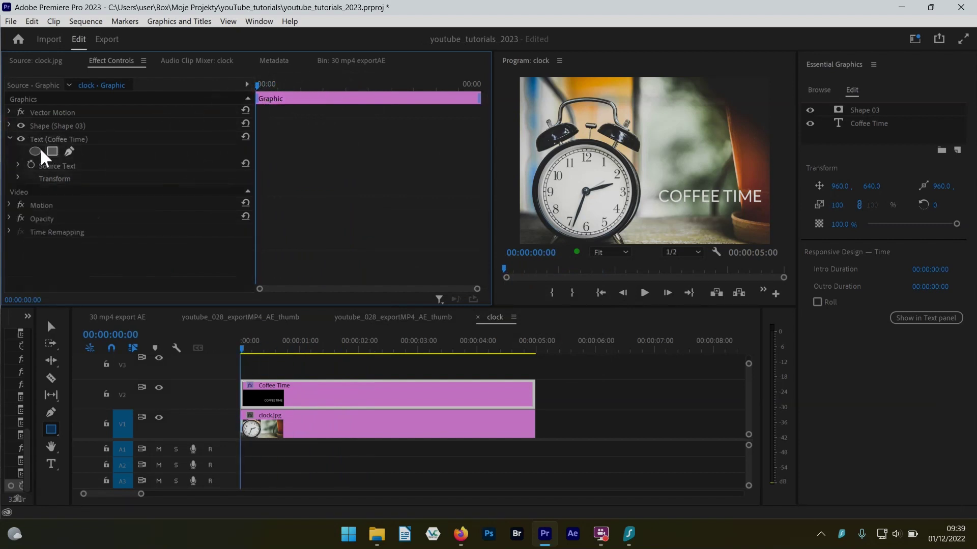
Keyframe the text Position at 00:00:01:12, set Y to 1110.1 at 00:00:00:00, and preview
click(18, 176)
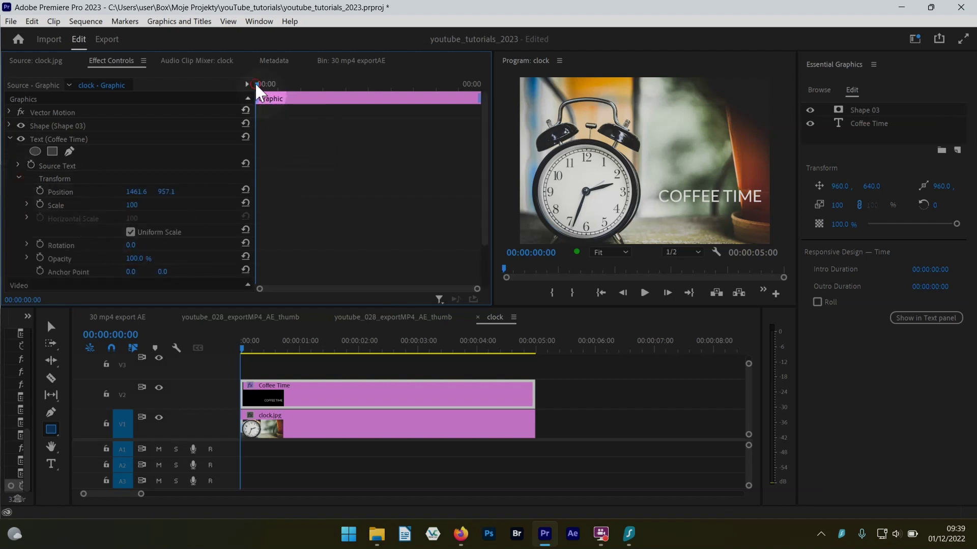
drag(255, 83, 327, 101)
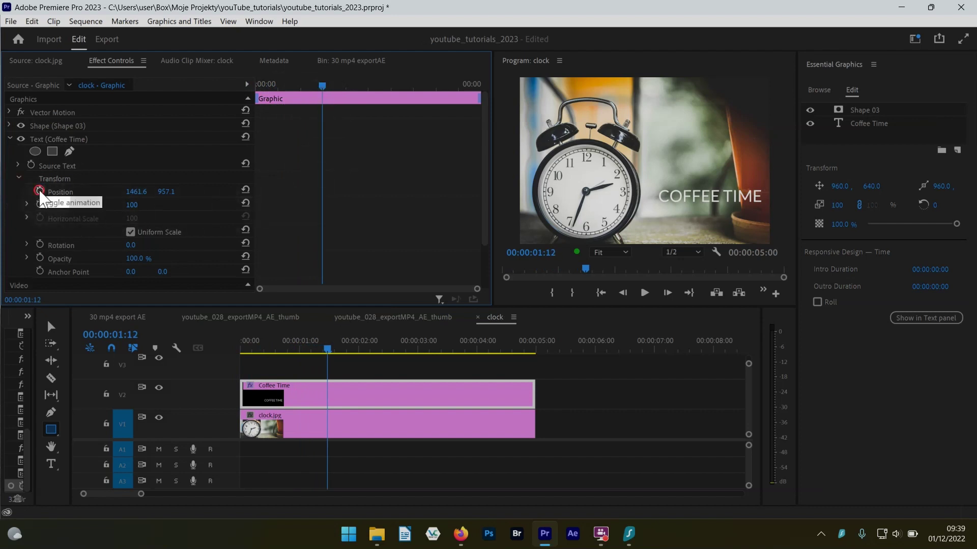
click(39, 190)
click(322, 87)
drag(320, 87, 239, 86)
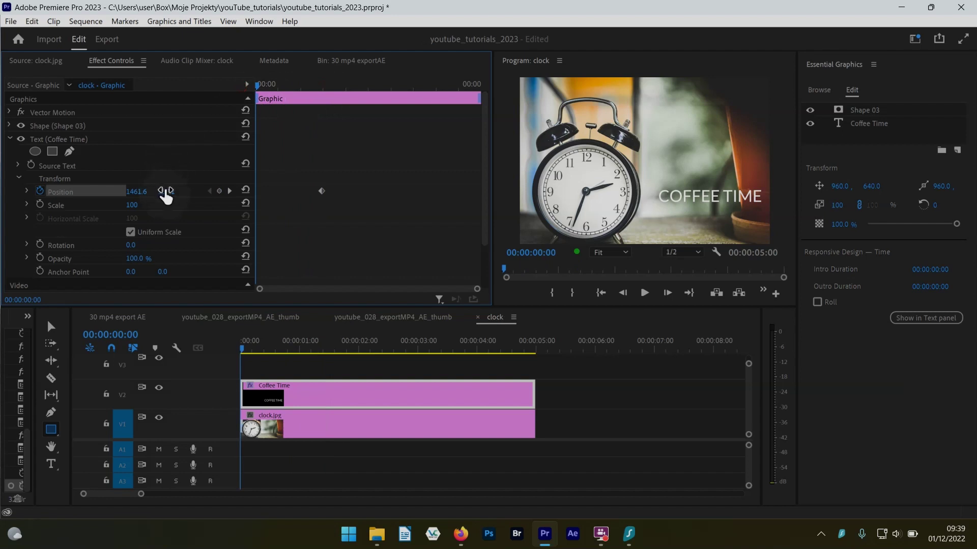
drag(166, 191, 282, 195)
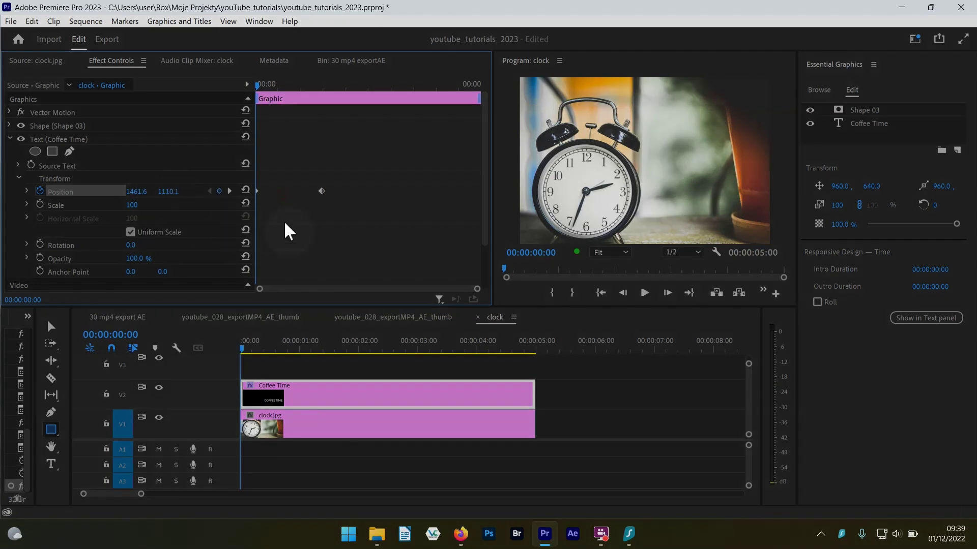
key(space)
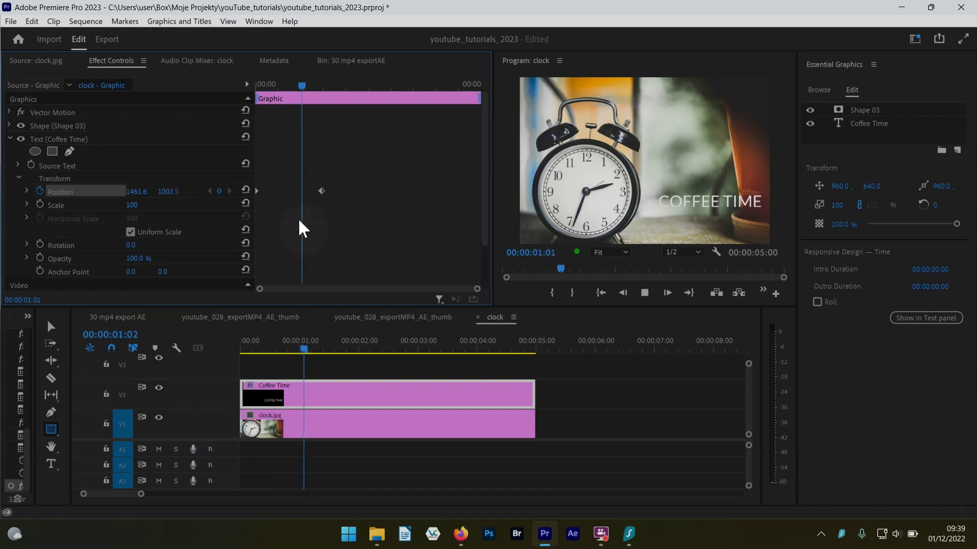
Set Ease Out on the first text Position keyframe and Ease In on the final one
right_click(259, 189)
mouse_move(367, 293)
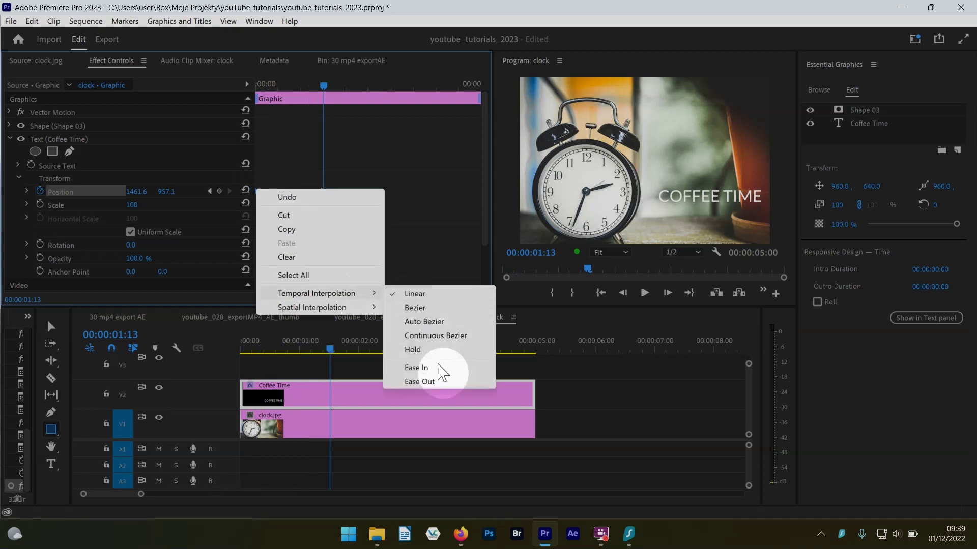
click(427, 383)
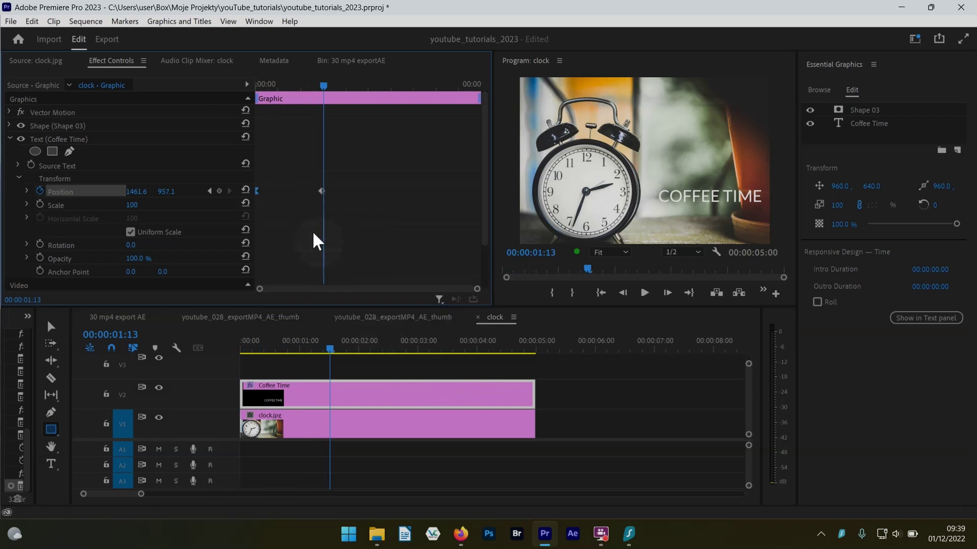
right_click(319, 190)
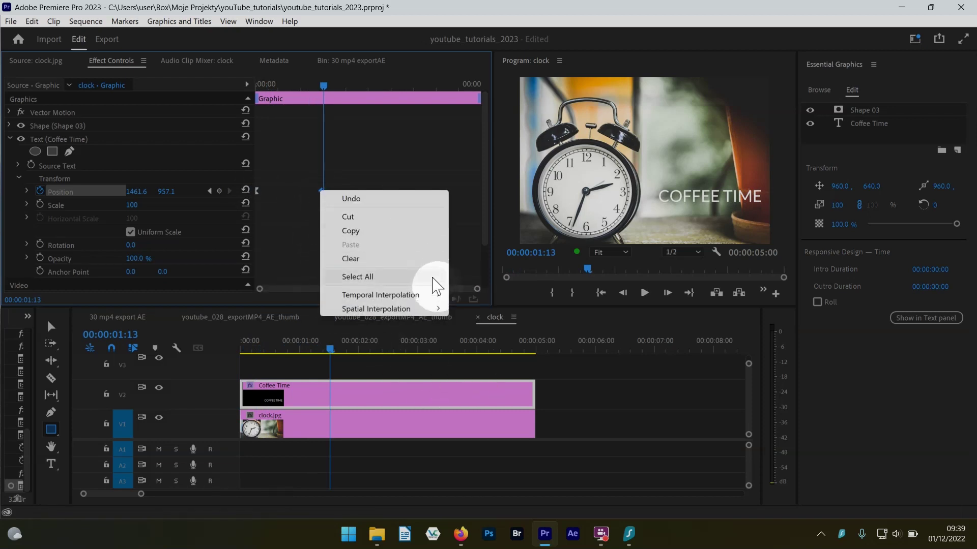
mouse_move(433, 296)
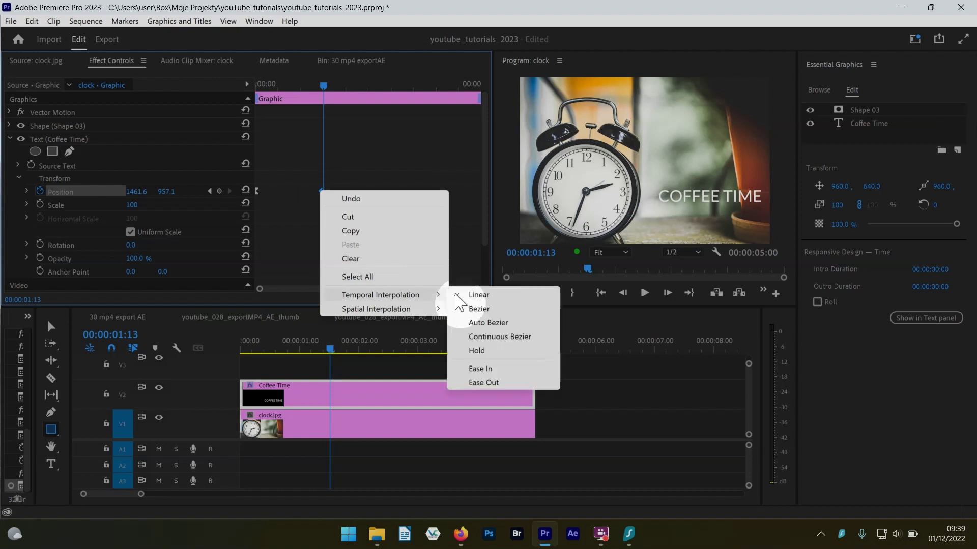
click(490, 370)
Play the eased rising-text animation from the start several times to review it
drag(287, 86, 220, 87)
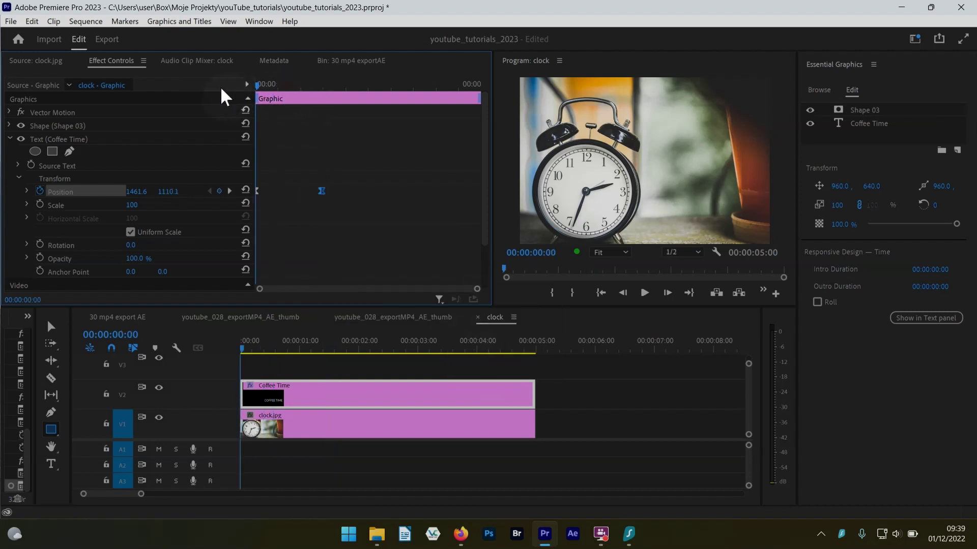
key(space)
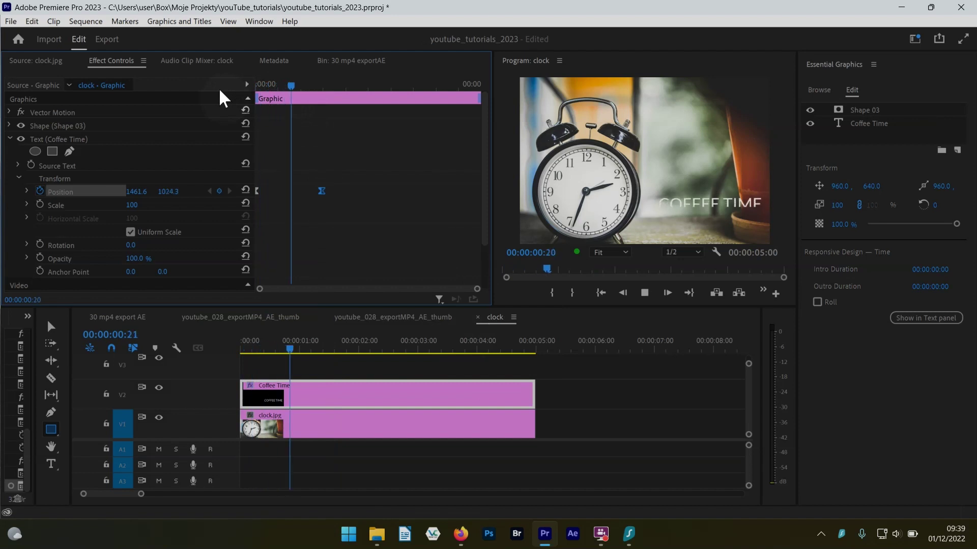
key(space)
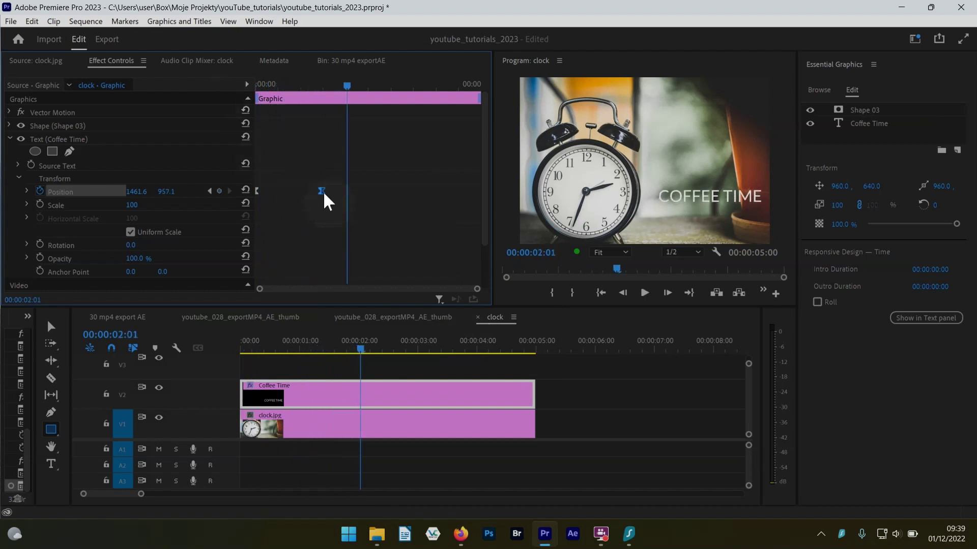
click(258, 85)
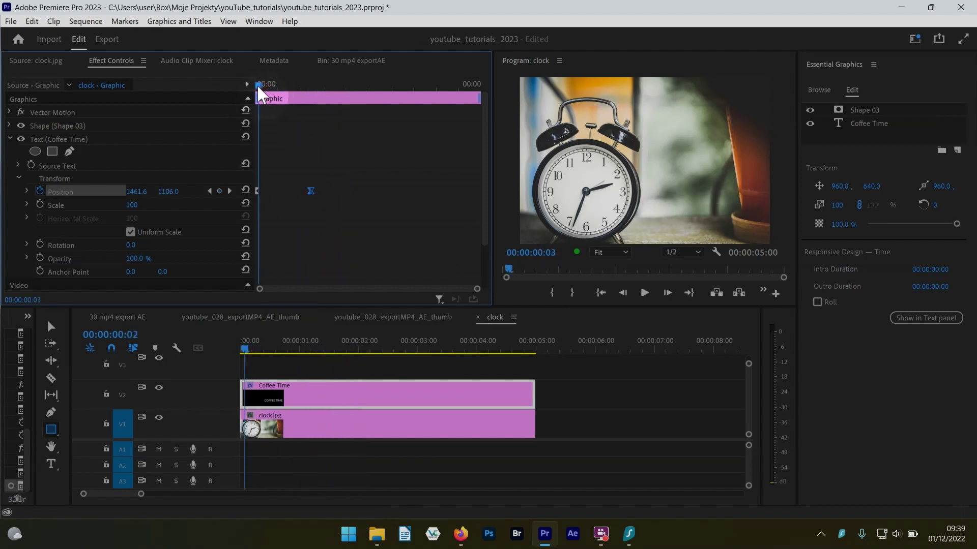
key(space)
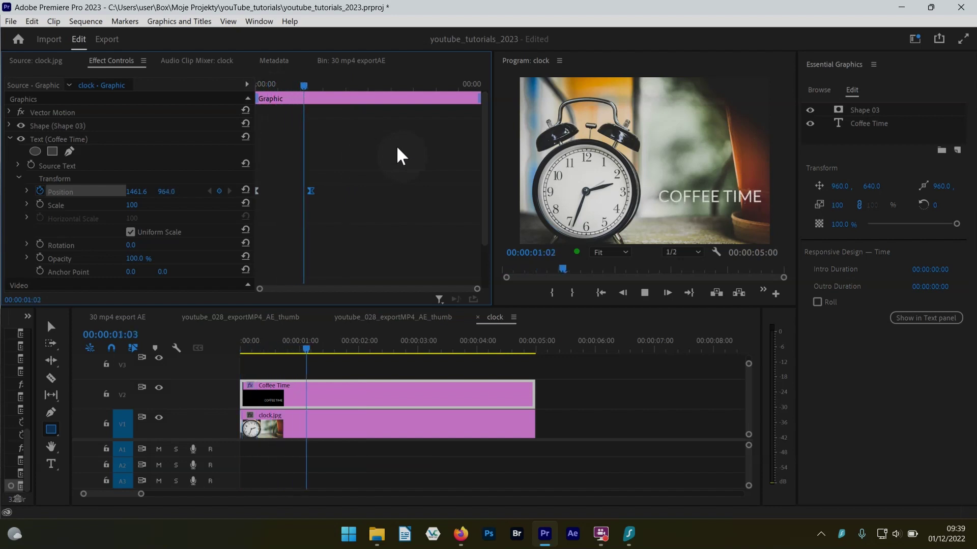
key(space)
drag(262, 85, 256, 86)
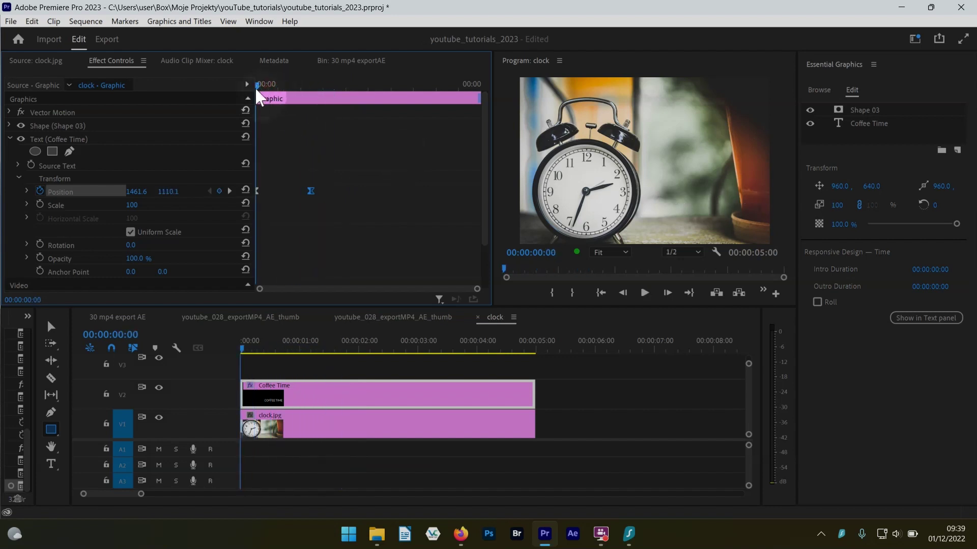
key(space)
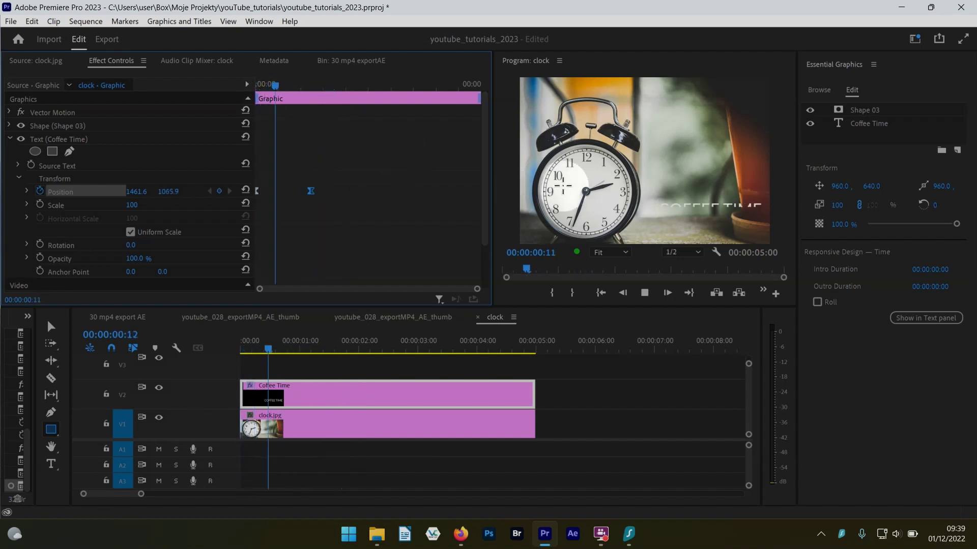
key(space)
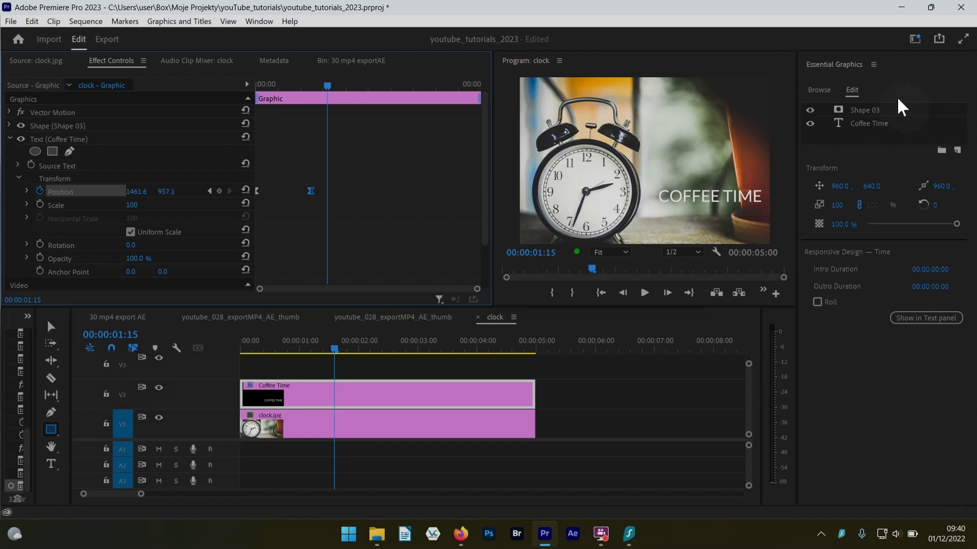
In Essential Graphics, switch from Coffee Time to Shape 03 to view its 870 × 176 rectangle settings
click(868, 105)
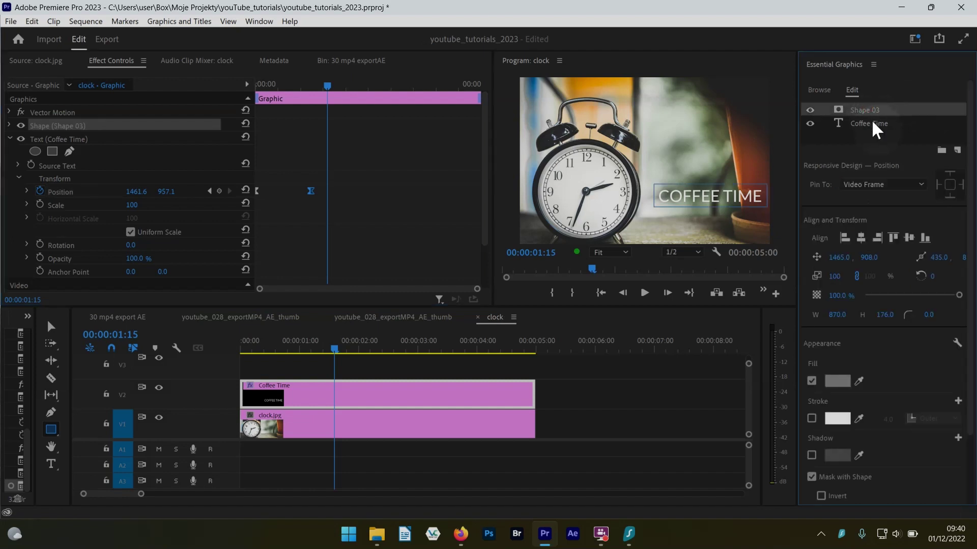
click(871, 119)
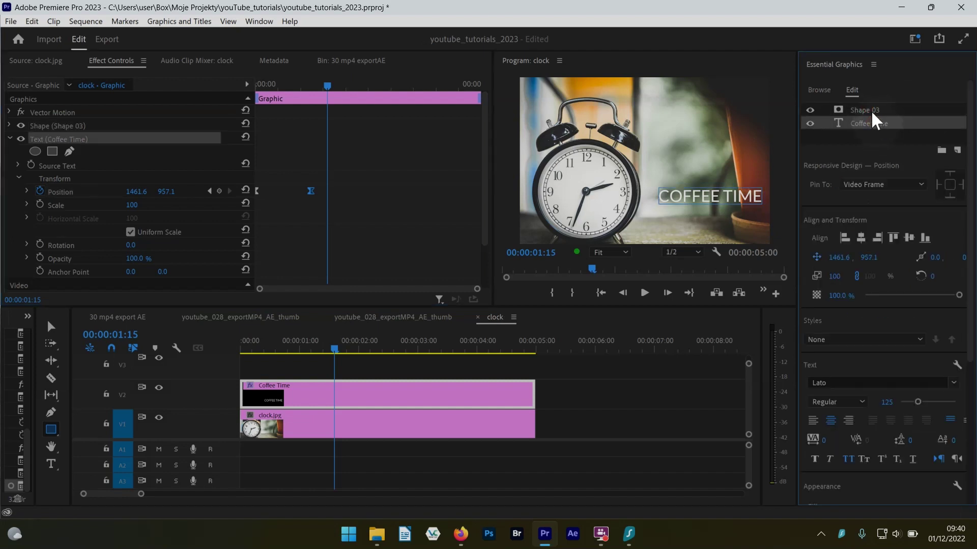
click(872, 110)
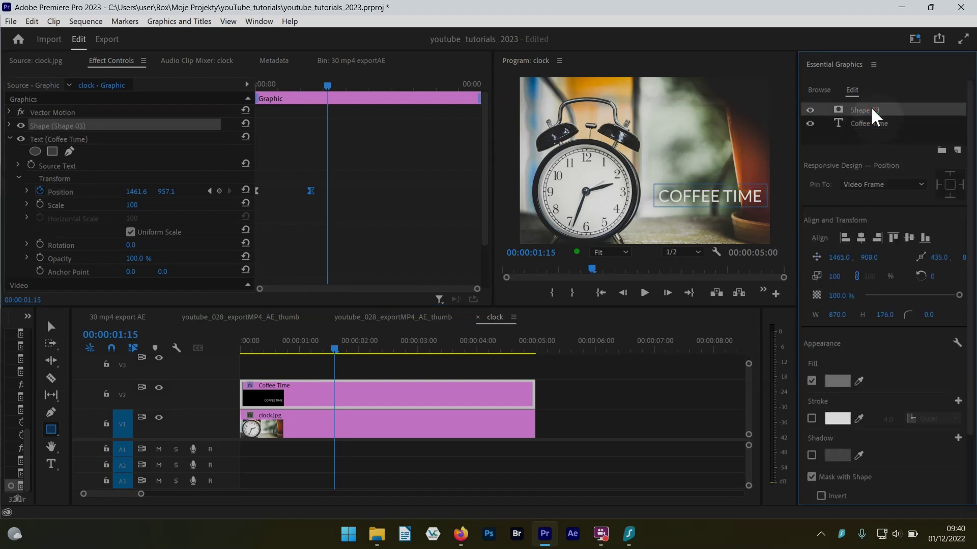